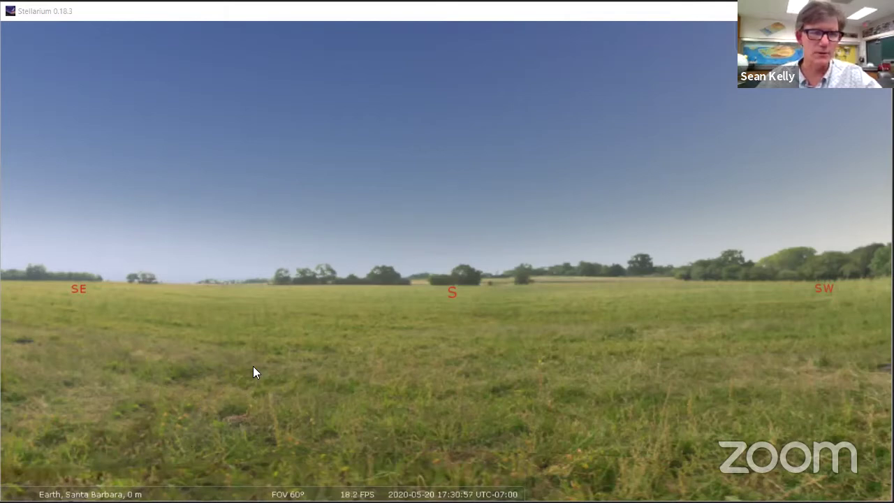
Step: Review the observing location settings, including the list of available planets, and close them without changing anything
mouse_move(16, 364)
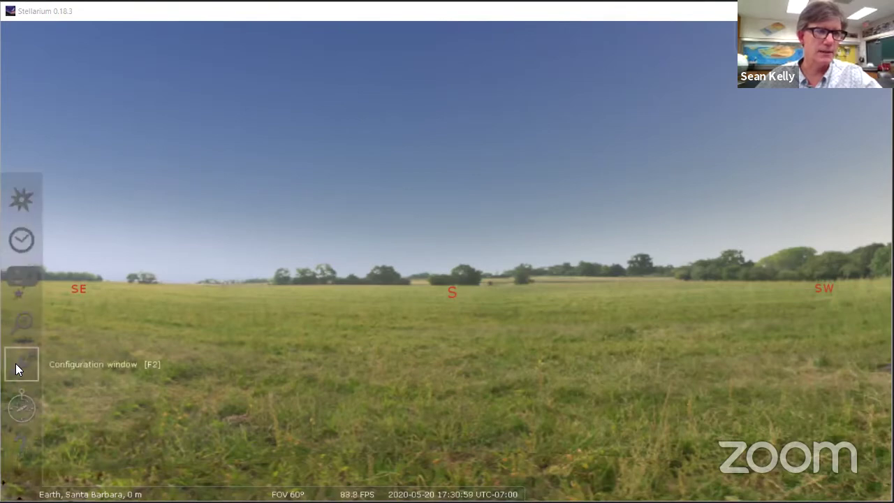
click(22, 199)
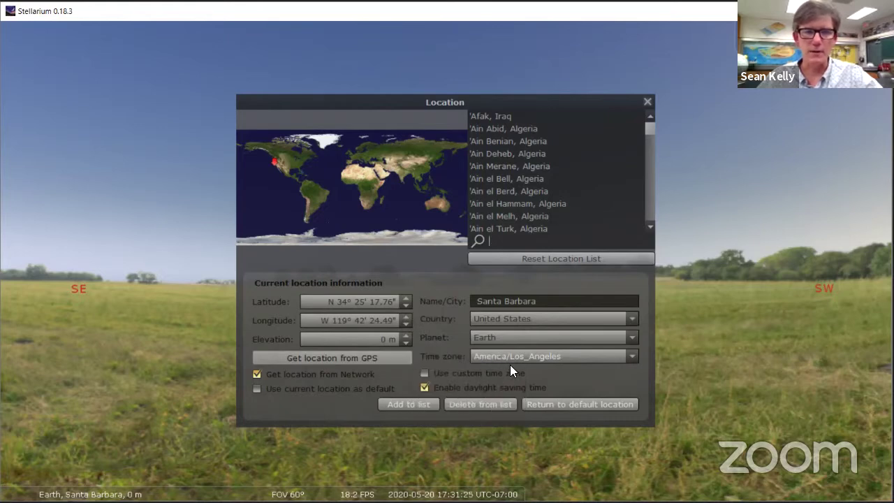
click(631, 338)
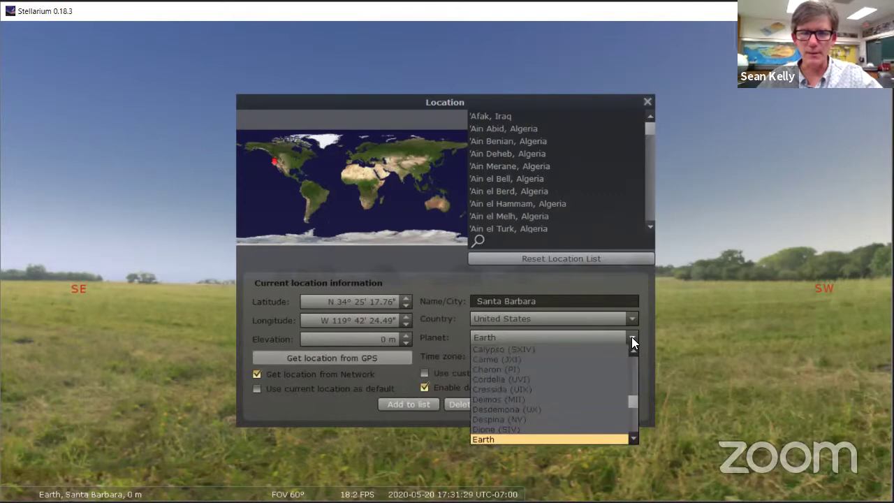
click(631, 337)
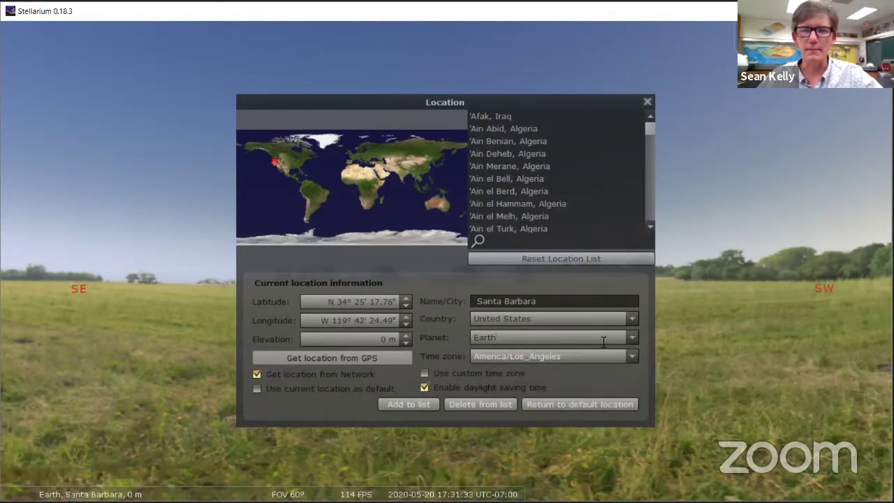
click(647, 102)
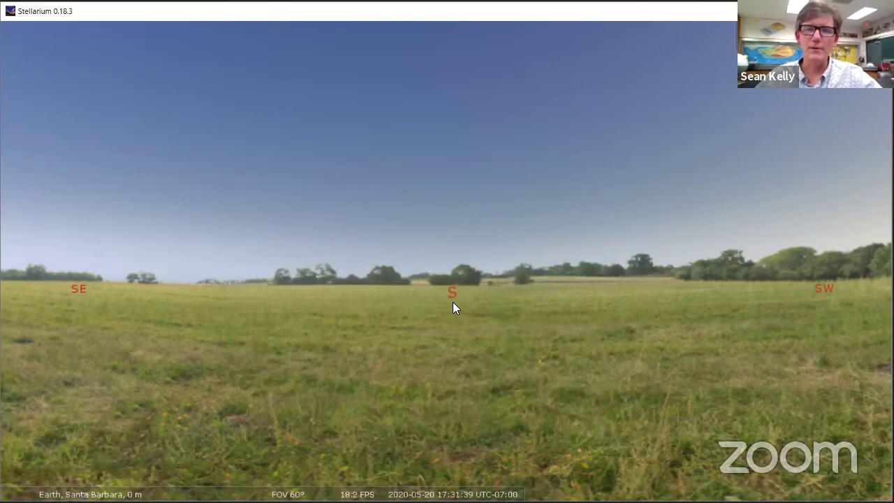
Step: Widen the field of view to 138° and turn the view westward to bring the Sun into the scene
scroll(452, 307, up, 5)
scroll(452, 307, down, 10)
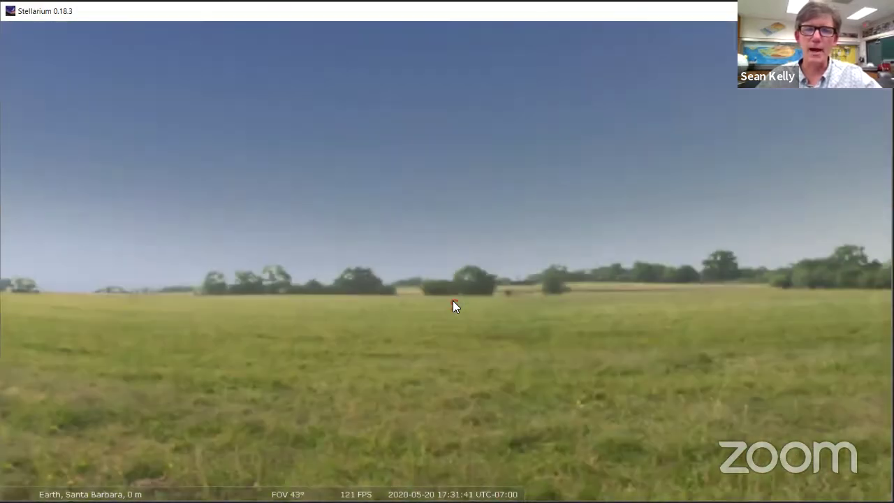
scroll(465, 299, down, 3)
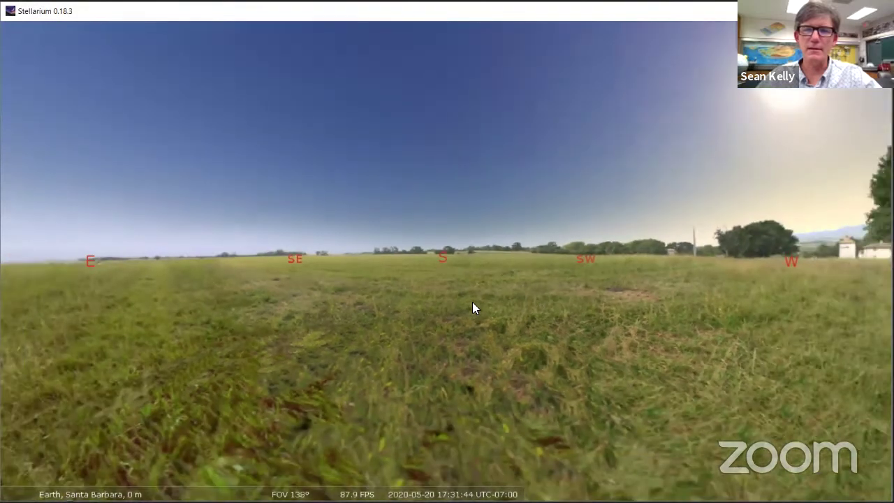
drag(473, 302, 439, 295)
drag(522, 314, 645, 322)
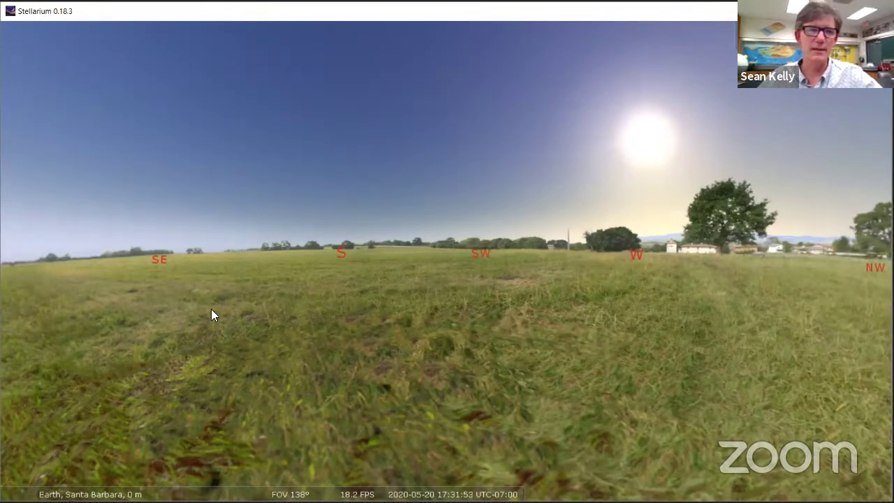
Step: Change the landscape to Zero Horizon and close the viewing options
mouse_move(9, 307)
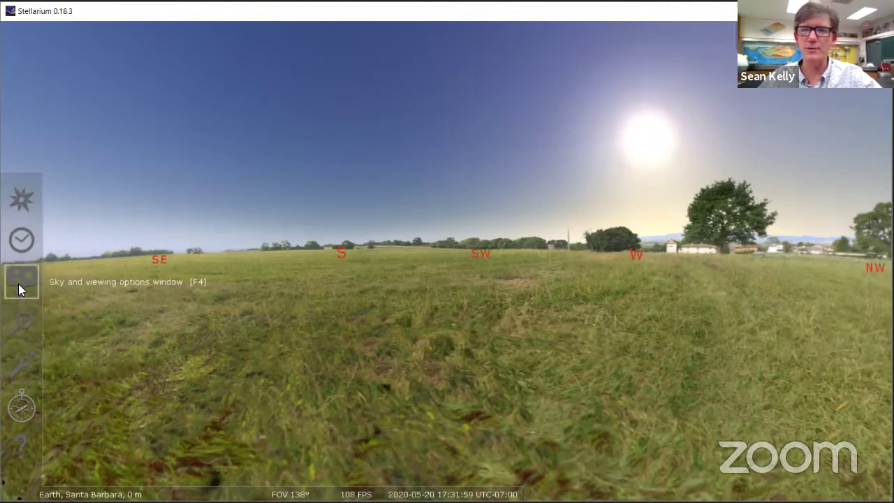
click(18, 288)
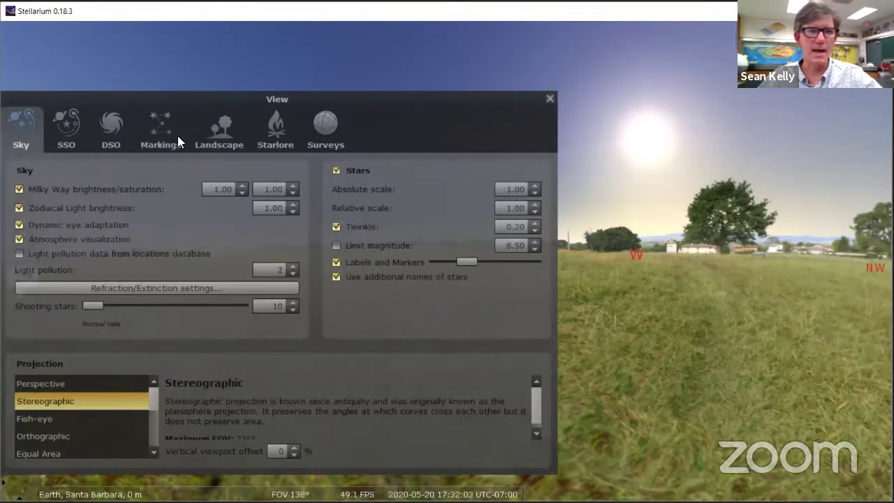
click(221, 136)
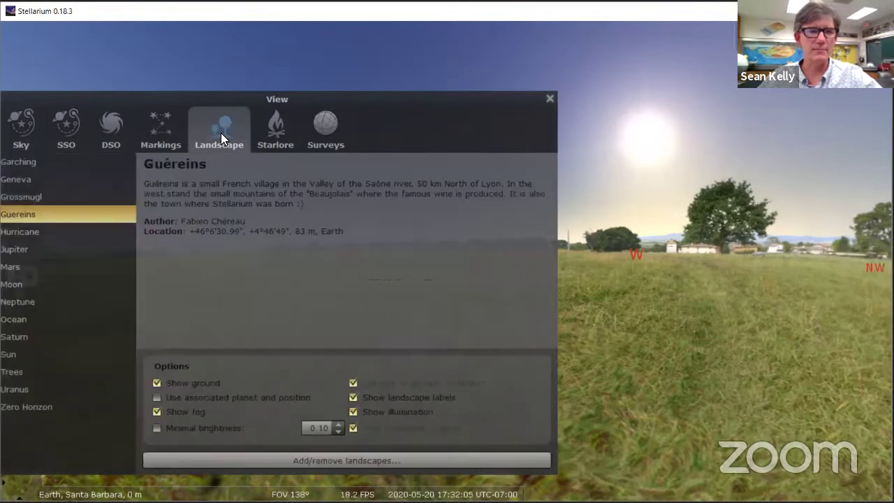
click(37, 404)
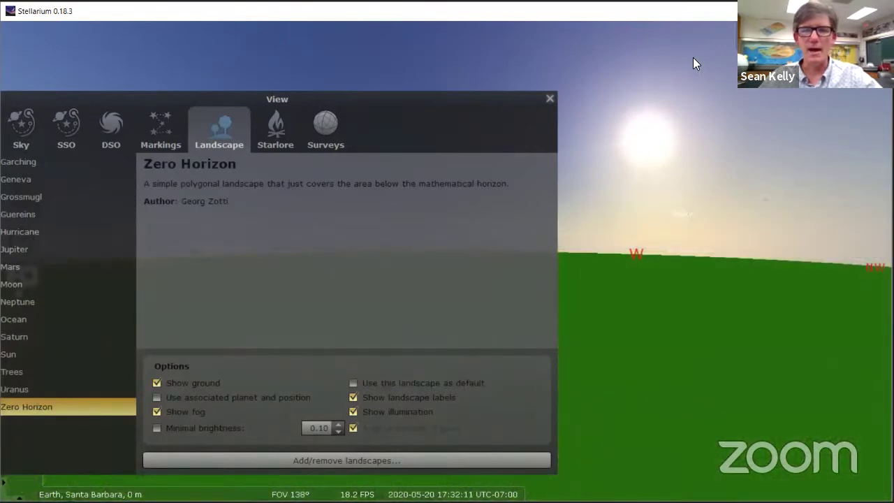
click(549, 99)
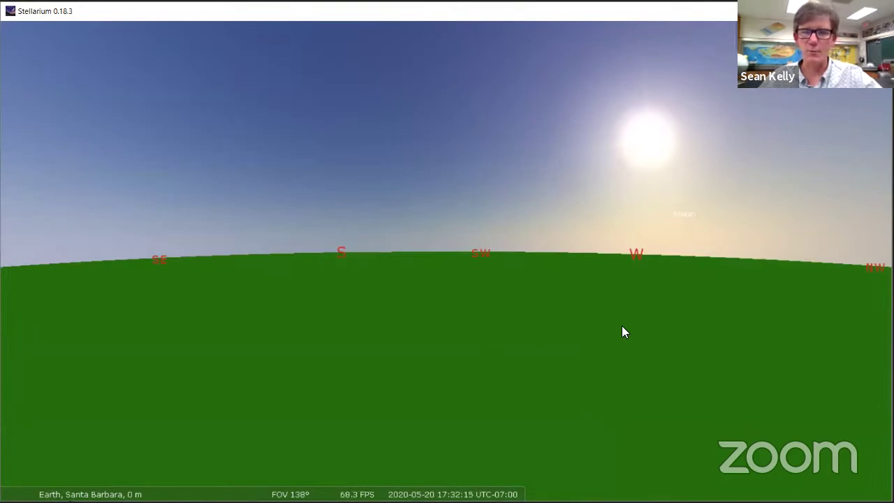
Step: Select the Sun to display its object information, and clear the selection
mouse_move(609, 312)
mouse_down()
mouse_move(481, 314)
mouse_move(454, 266)
mouse_move(595, 266)
mouse_move(669, 318)
mouse_move(570, 317)
mouse_move(563, 304)
mouse_move(626, 320)
mouse_move(611, 321)
mouse_up()
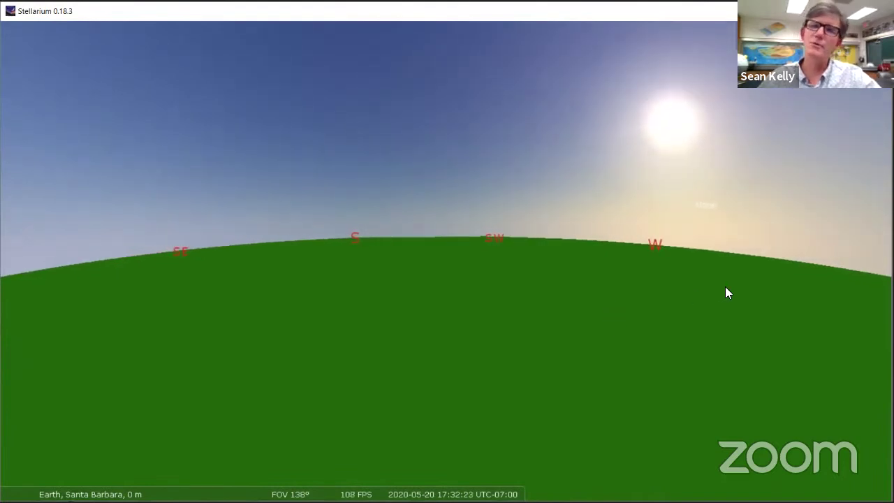
click(672, 129)
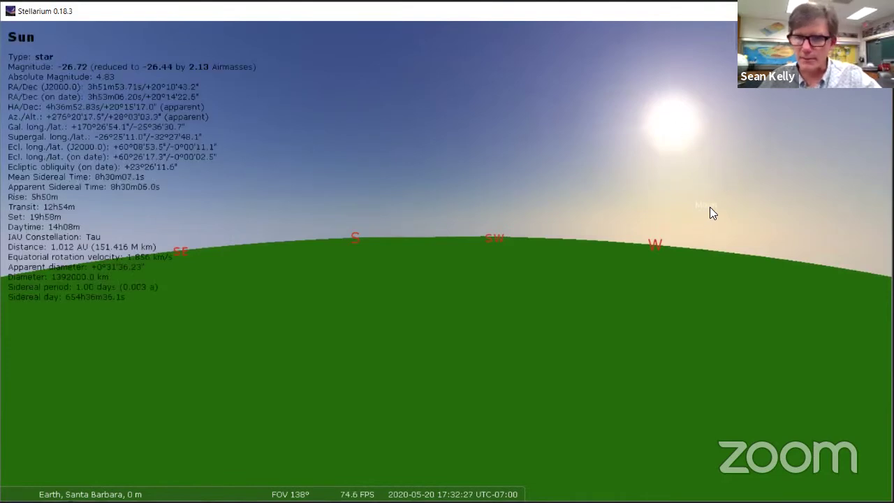
scroll(710, 207, up, 3)
scroll(735, 213, down, 3)
drag(811, 213, 647, 231)
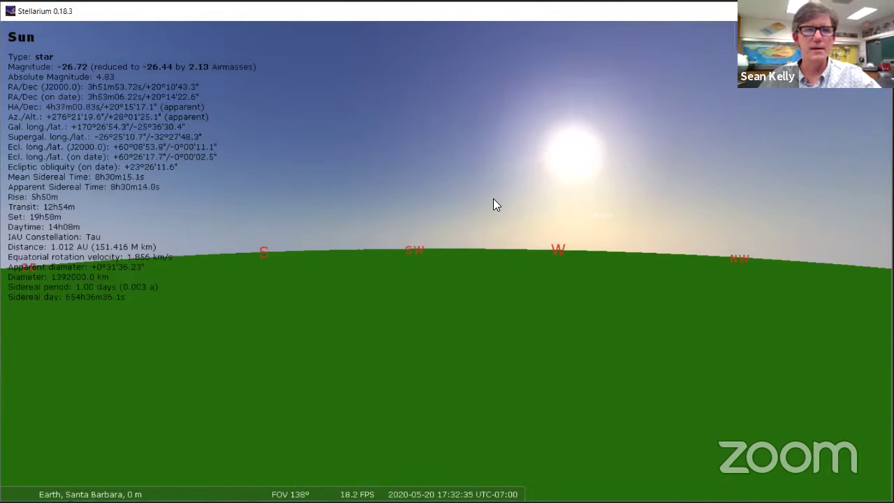
right_click(571, 162)
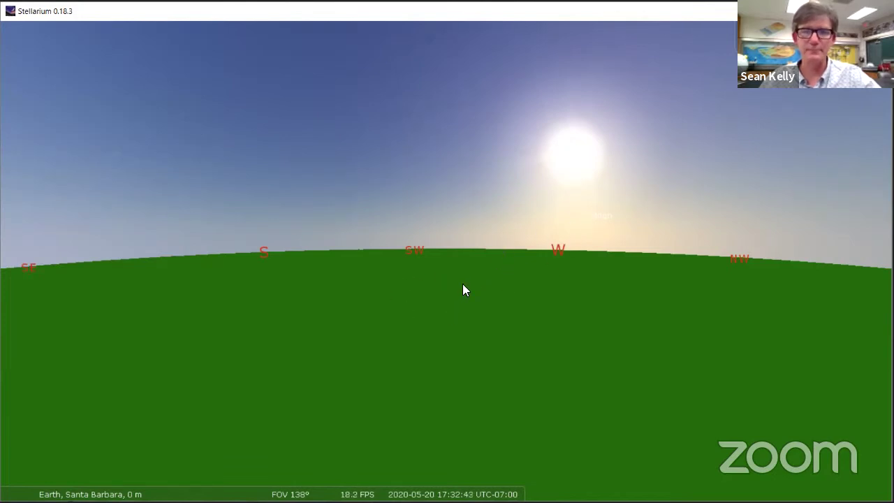
click(574, 165)
right_click(573, 165)
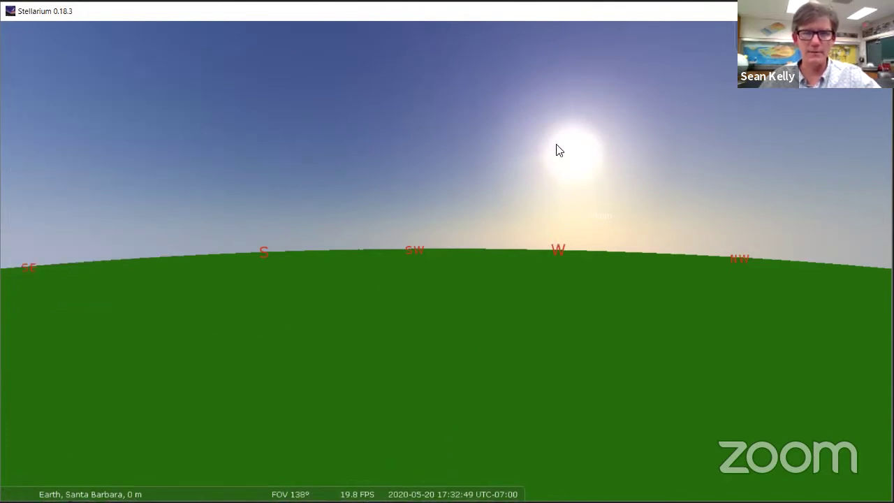
Step: Select the Sun again, pause the flow of time, and clear the selection
click(570, 156)
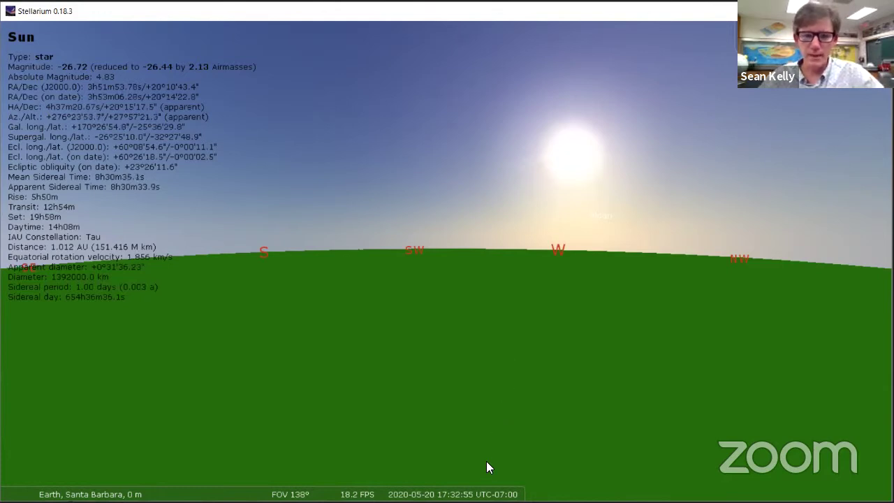
mouse_move(468, 488)
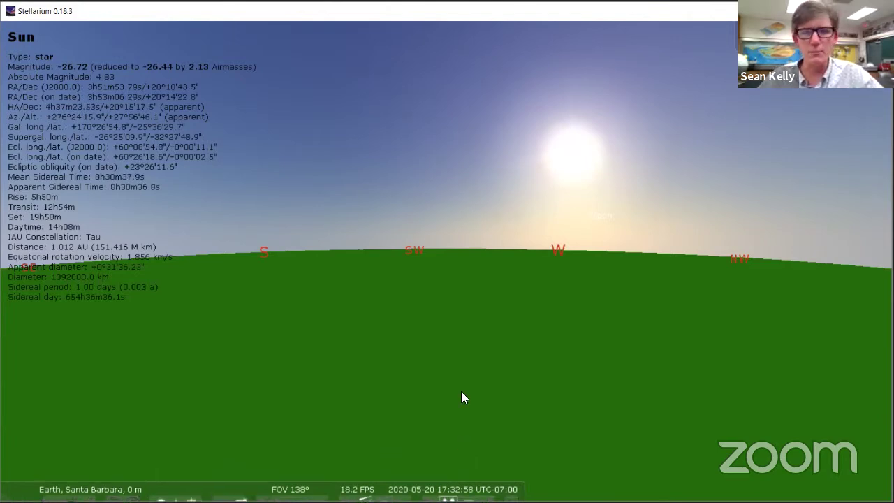
right_click(517, 260)
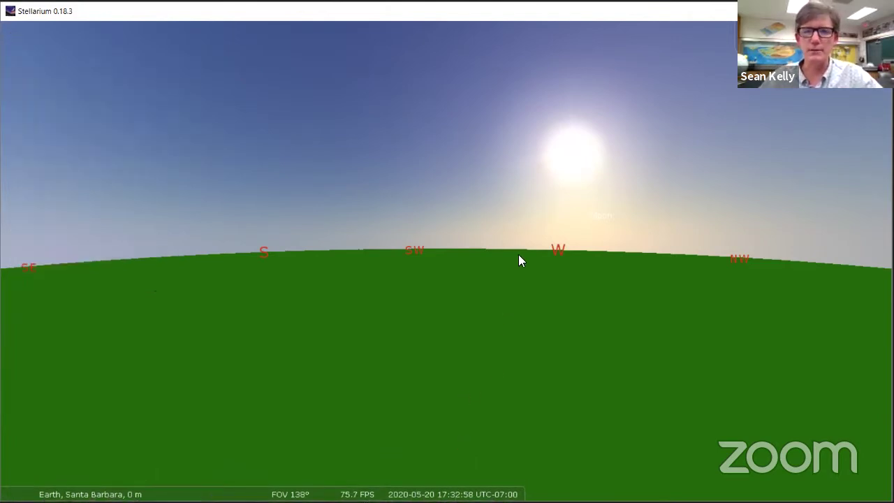
Step: Widen the field of view to 228° and centre the view on the southern horizon
scroll(405, 212, down, 5)
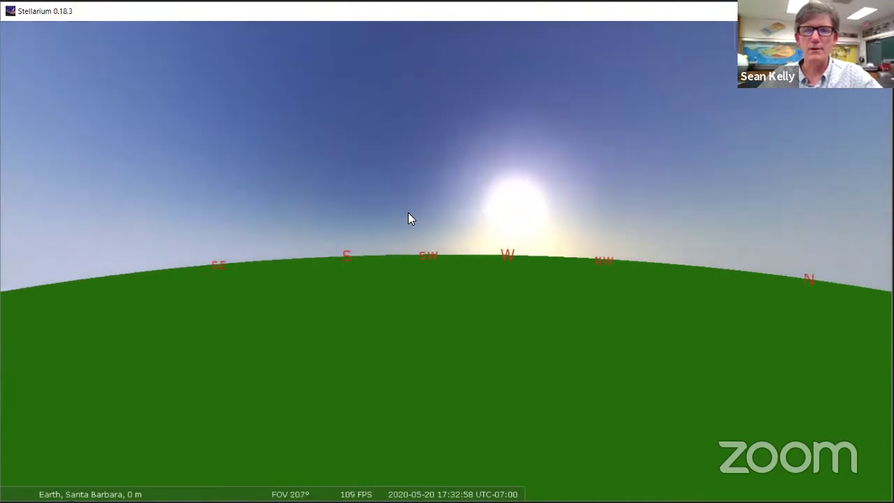
mouse_move(431, 246)
mouse_down()
mouse_move(439, 267)
mouse_move(440, 257)
mouse_up()
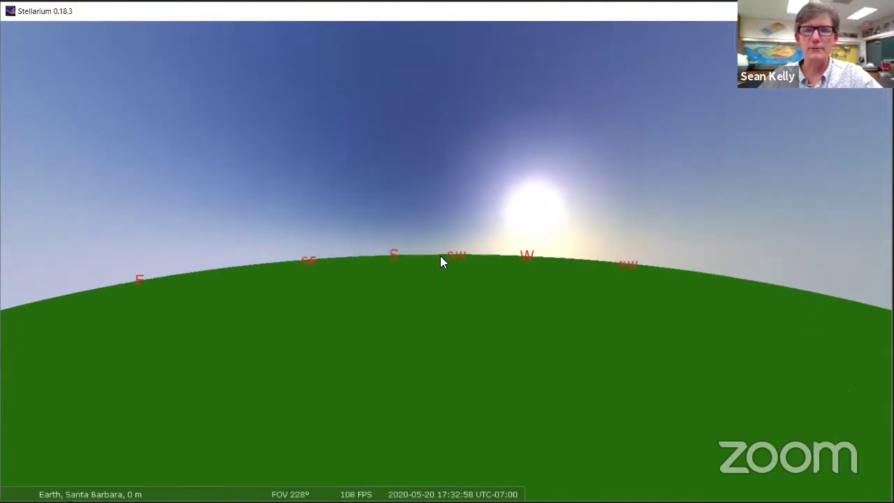
drag(455, 206, 496, 201)
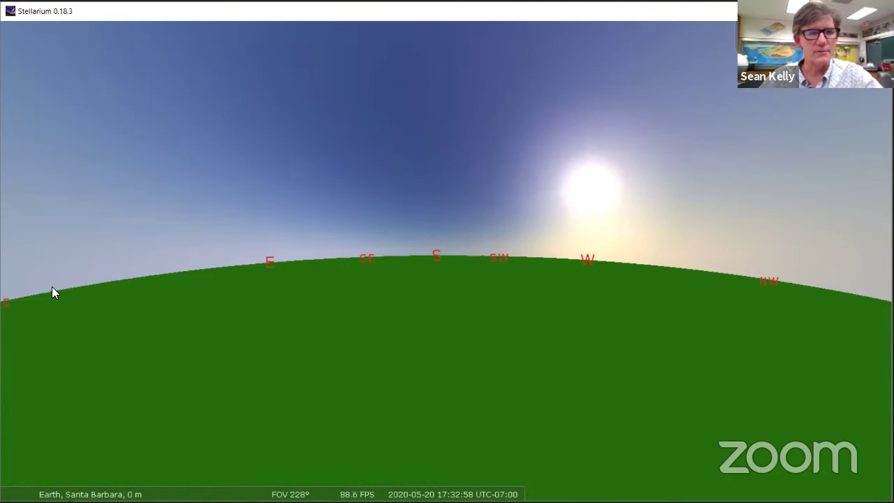
Step: Advance the simulation time to 20:32:58 on 2020-05-20
mouse_move(24, 286)
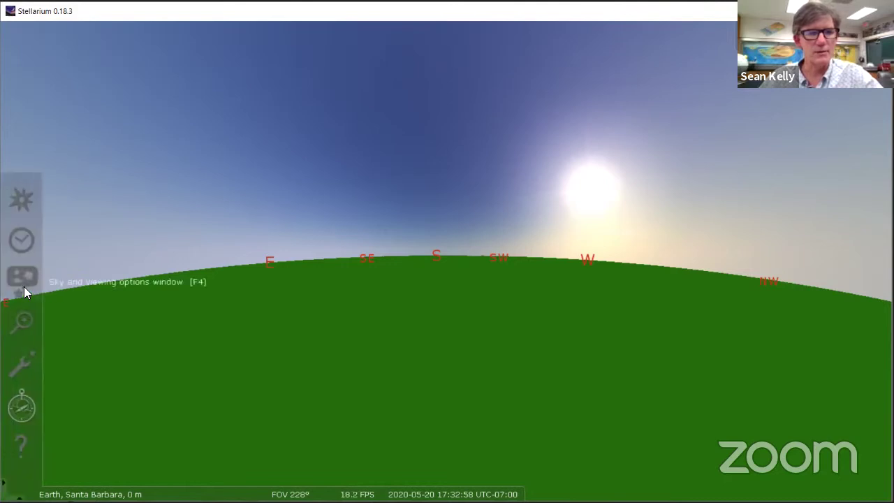
click(21, 243)
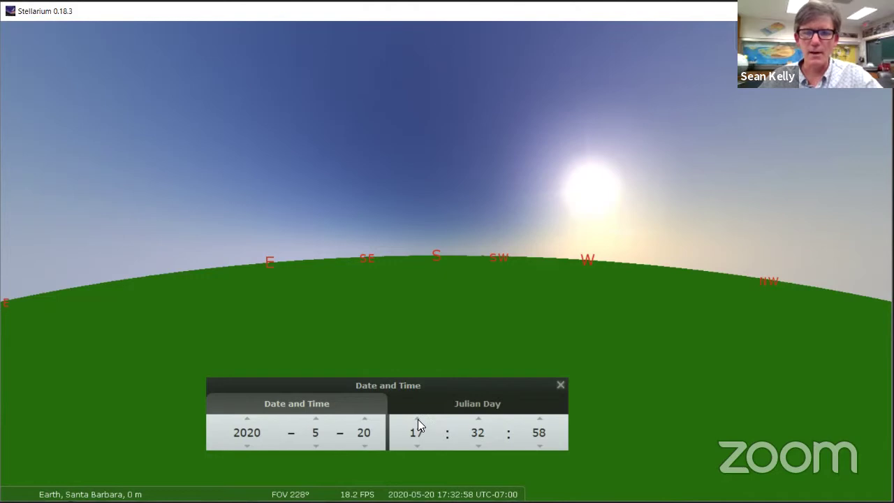
scroll(416, 421, up, 1)
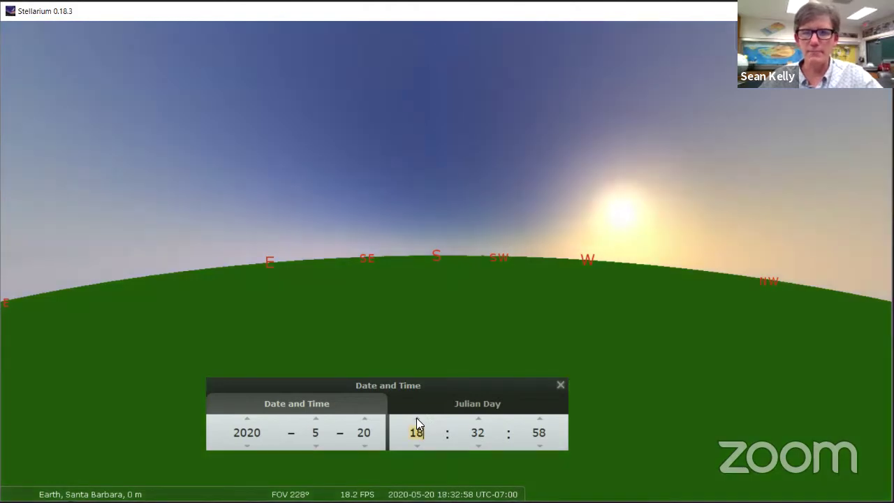
scroll(416, 420, up, 1)
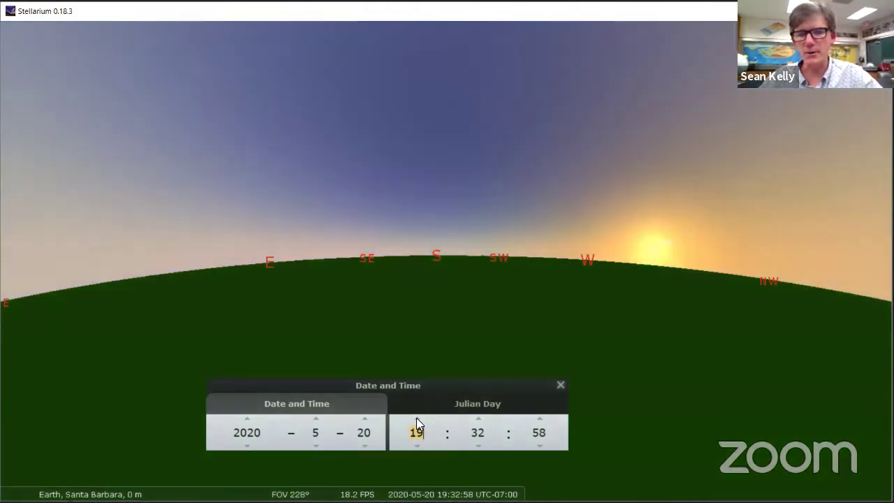
scroll(417, 422, up, 1)
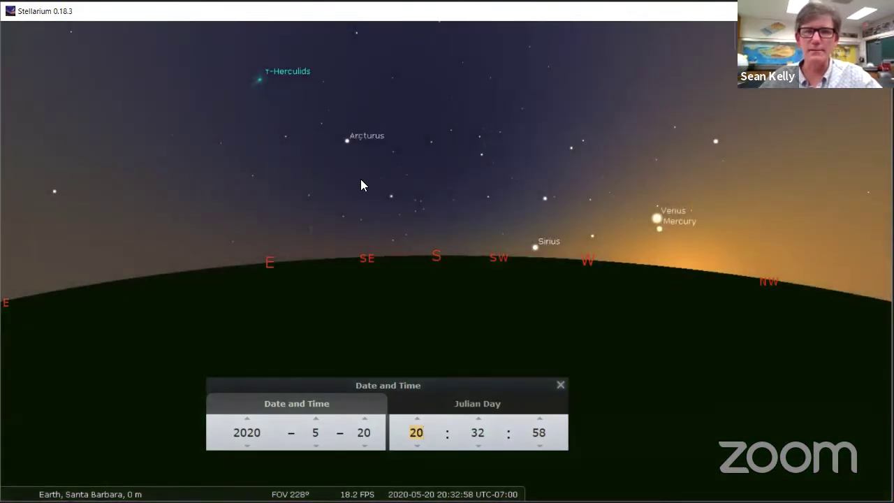
Step: Turn off the atmosphere display
drag(616, 302, 619, 305)
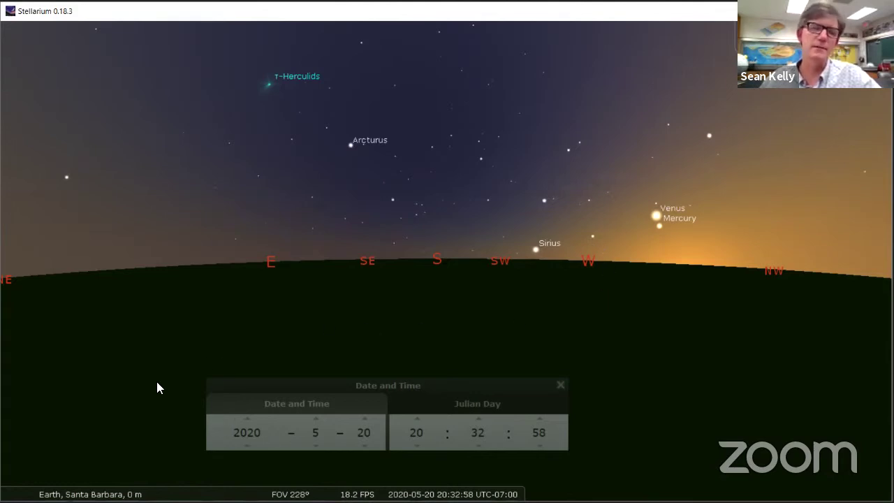
mouse_move(365, 486)
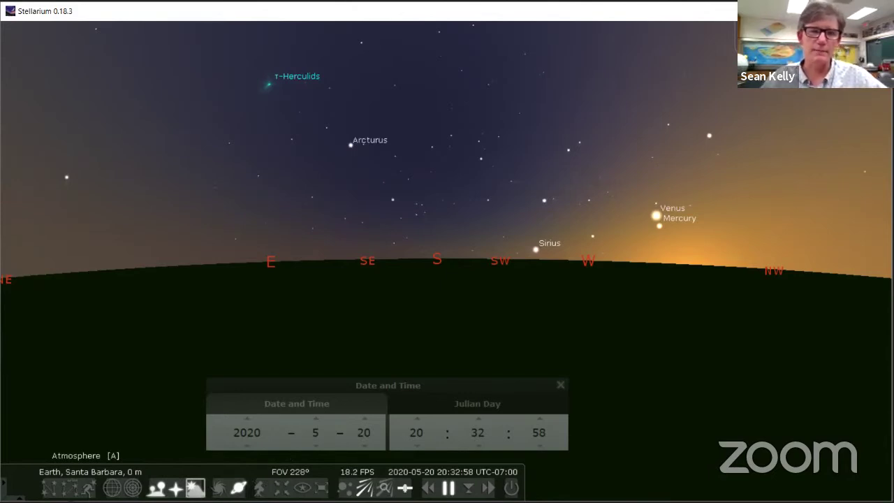
click(196, 488)
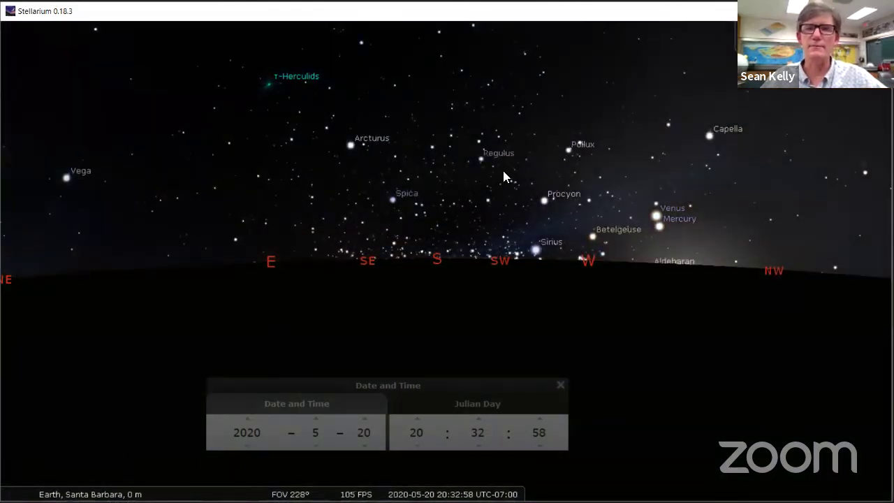
Step: Widen the field of view to 235° and examine the stars and planets above the southern horizon
scroll(503, 171, down, 1)
mouse_move(488, 171)
mouse_down()
mouse_move(486, 183)
mouse_move(497, 174)
mouse_move(489, 169)
mouse_up()
key(Right)
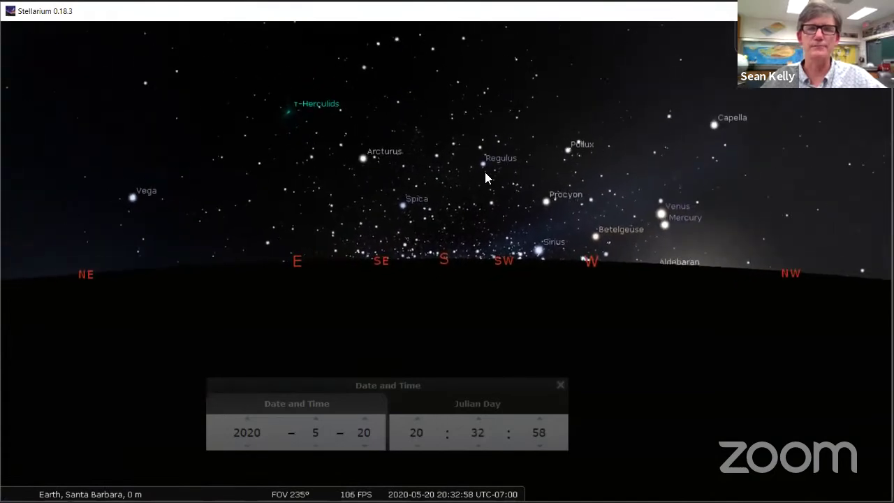
drag(473, 205, 475, 248)
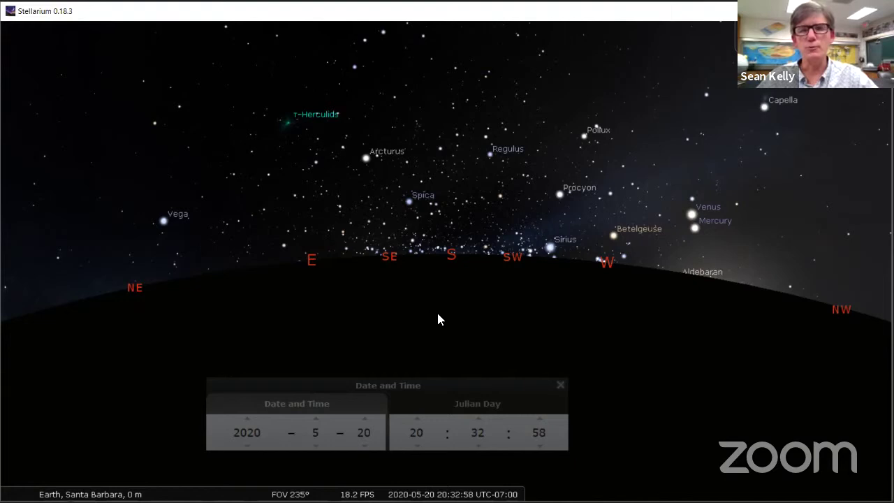
drag(457, 288, 445, 301)
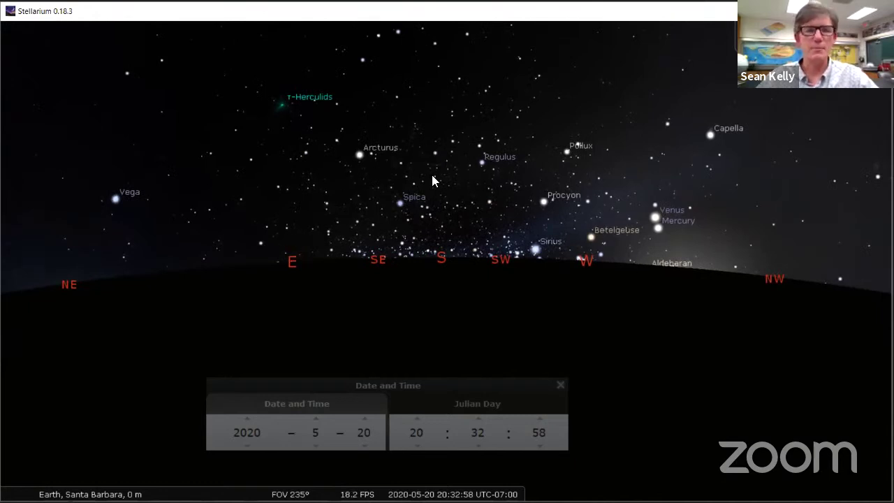
Step: Look up at the zenith and back to the southern horizon, and turn on the azimuthal grid
drag(449, 225, 447, 304)
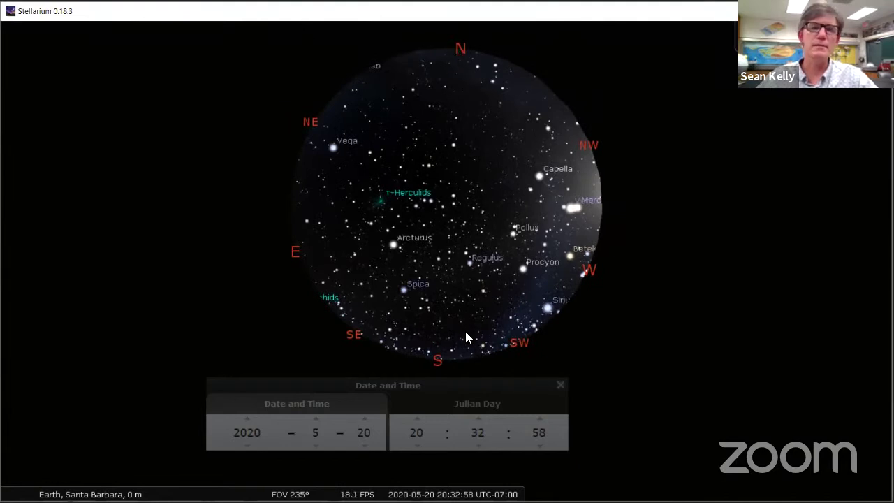
mouse_move(468, 337)
mouse_down()
mouse_move(475, 281)
mouse_move(468, 225)
mouse_move(459, 225)
mouse_move(467, 226)
mouse_up()
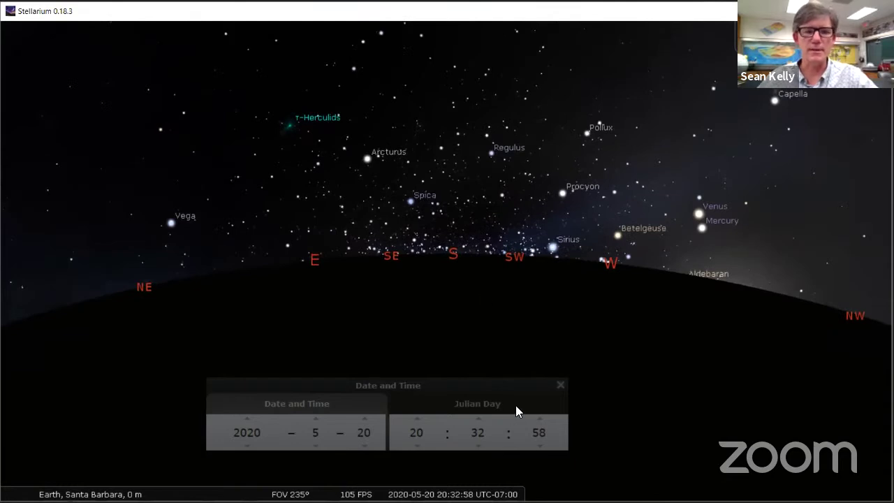
mouse_move(510, 498)
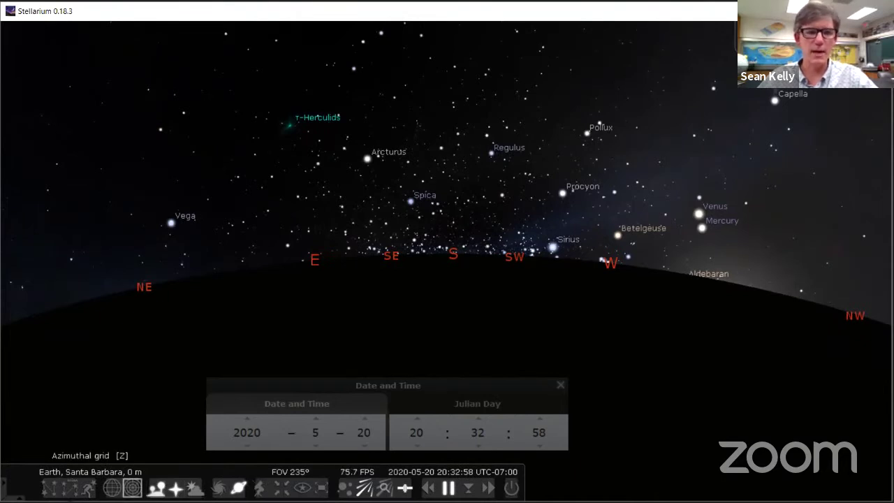
click(132, 487)
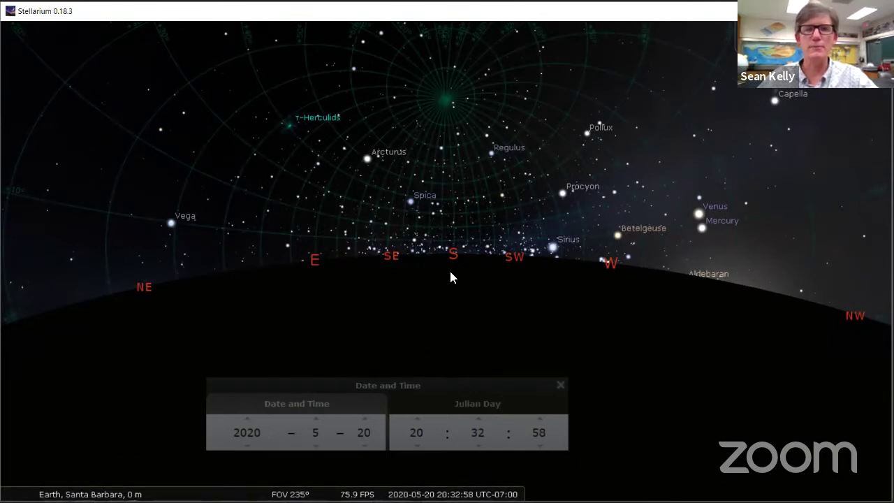
Step: Examine the azimuthal grid from the southern horizon through the zenith to the northern horizon, narrowing the field of view to 168°
drag(449, 268, 446, 214)
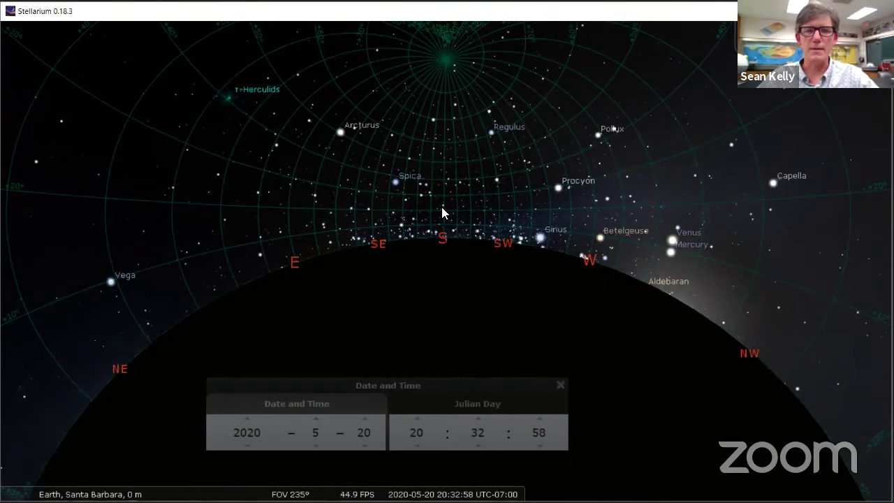
drag(441, 184, 434, 335)
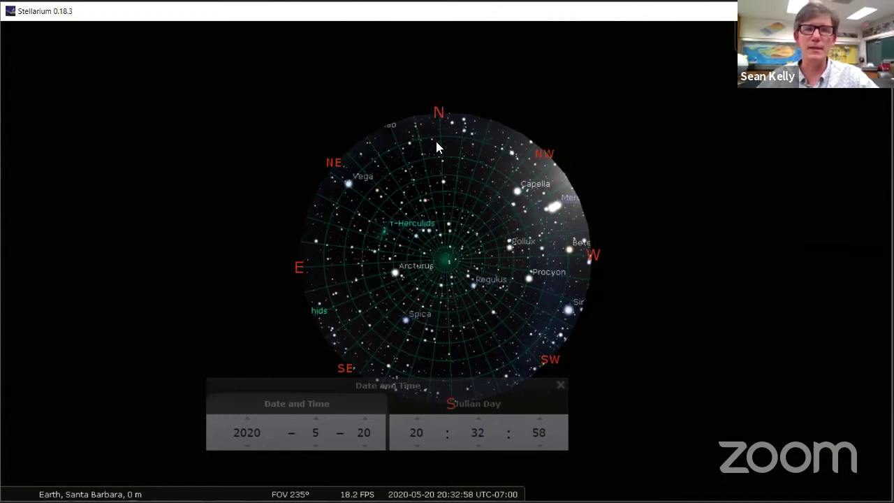
drag(447, 340, 439, 200)
drag(525, 214, 313, 200)
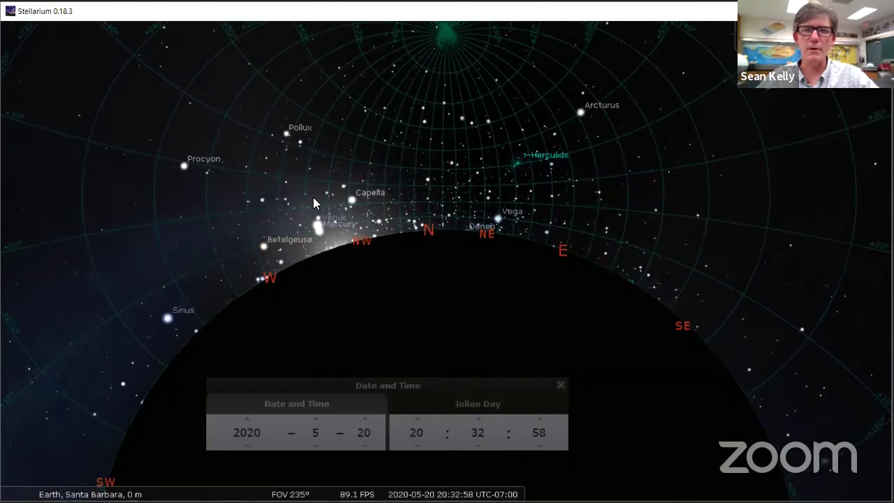
scroll(479, 171, up, 3)
drag(437, 161, 438, 173)
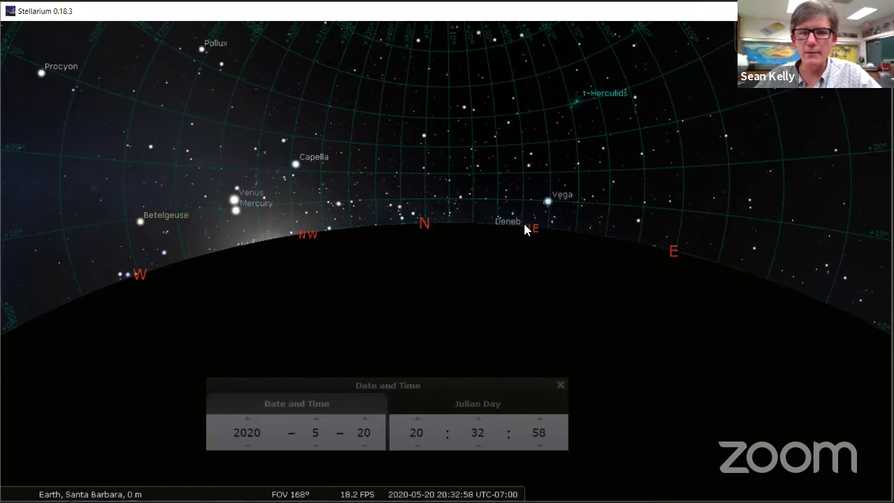
Step: Follow the azimuthal grid along the horizon from south through west and northwest to north
drag(820, 310, 298, 266)
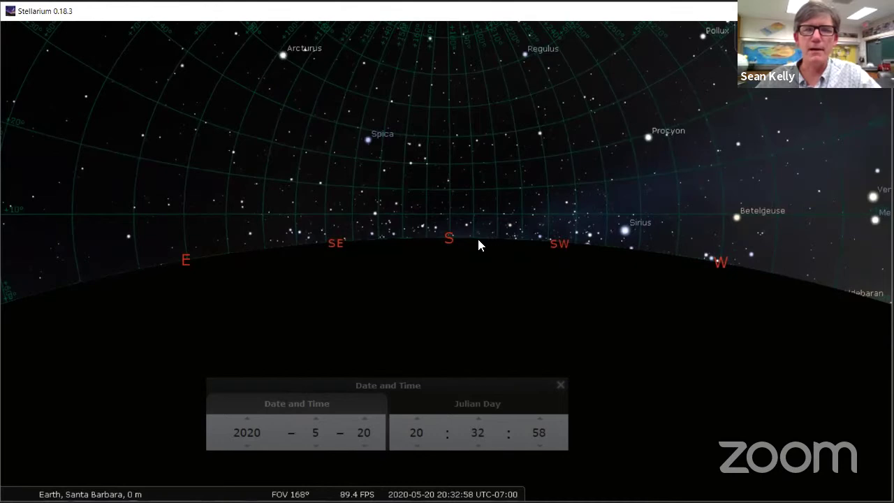
drag(477, 237, 468, 212)
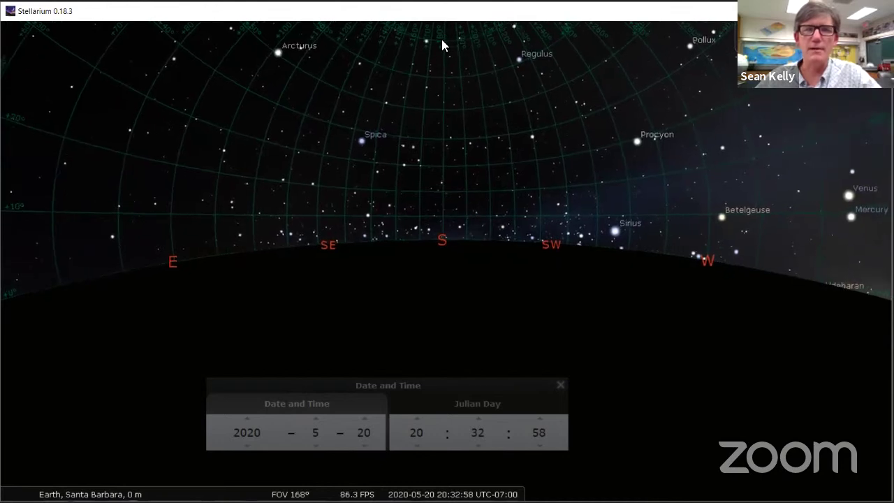
drag(622, 253, 435, 243)
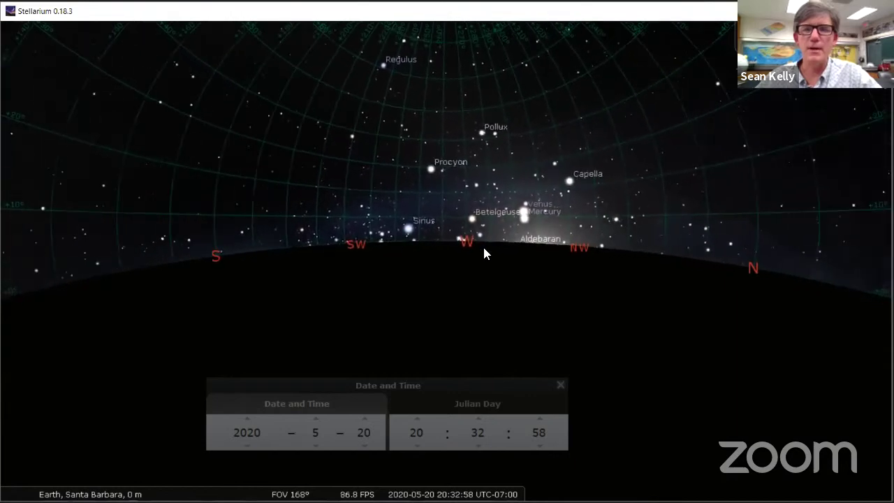
drag(667, 255, 515, 230)
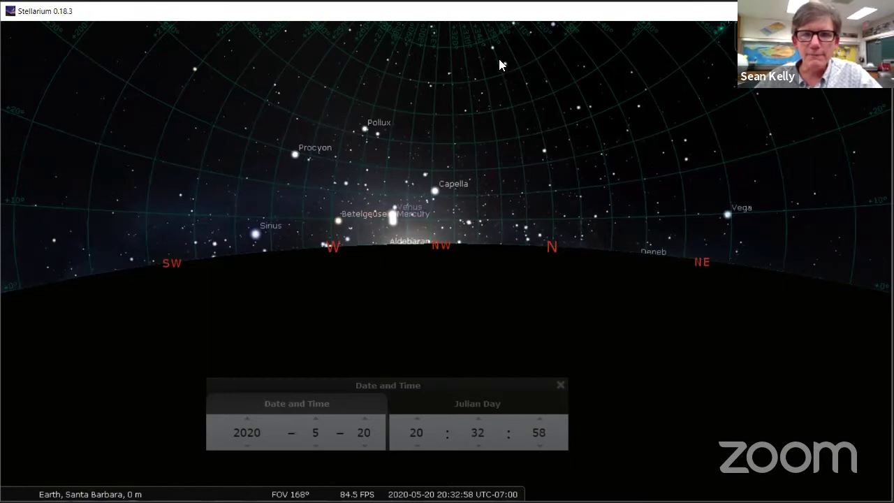
drag(568, 244, 449, 246)
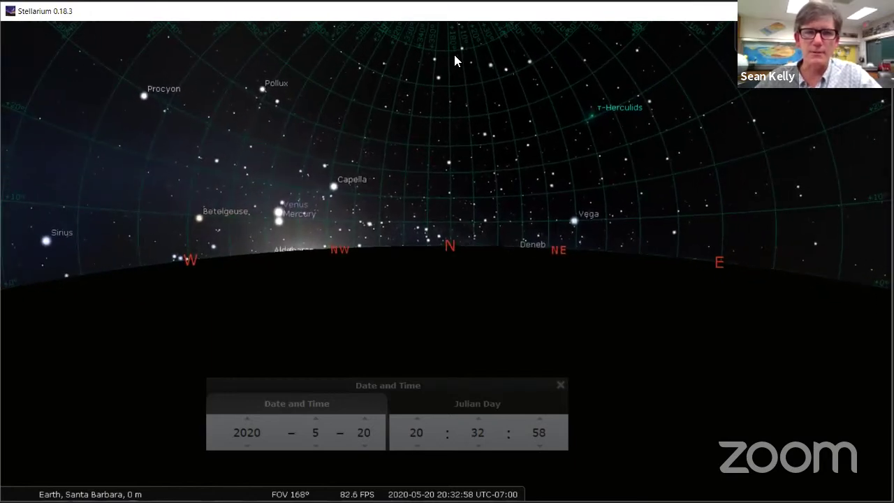
mouse_move(446, 133)
mouse_down()
mouse_move(445, 180)
mouse_move(451, 128)
mouse_up()
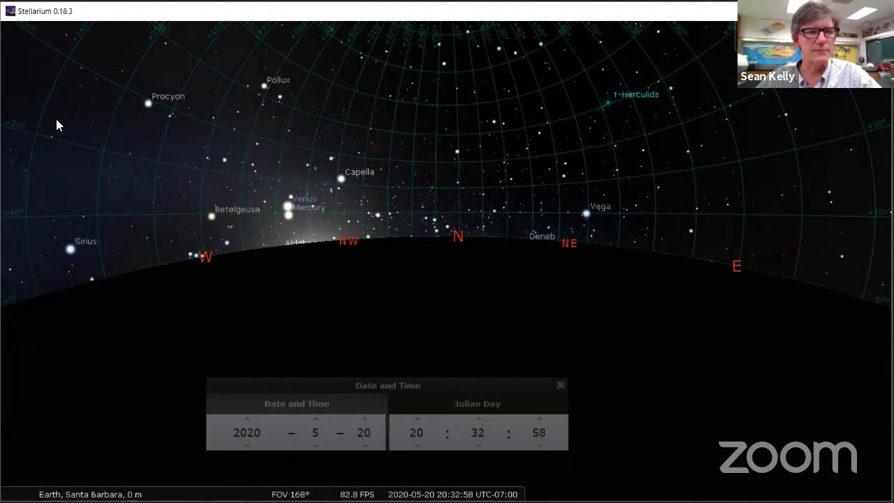
Step: Examine the zenith where the azimuthal grid lines meet, and return the view to the southern horizon
drag(491, 86, 510, 193)
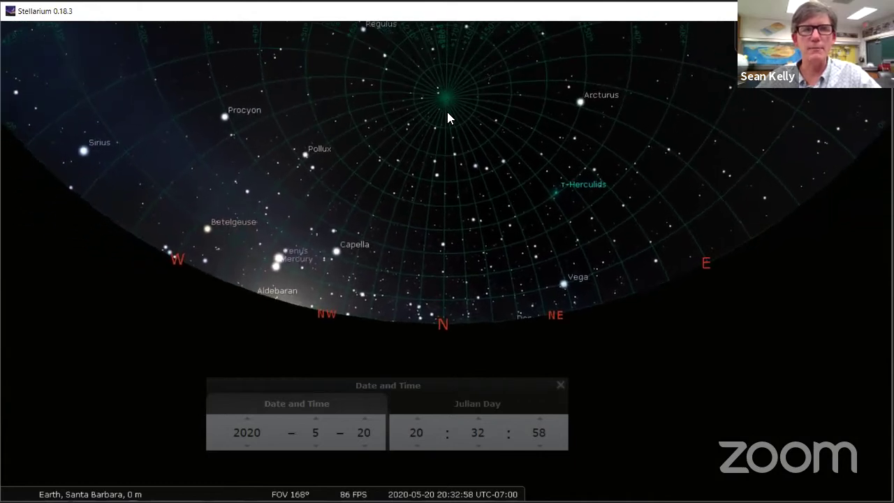
drag(448, 144, 466, 259)
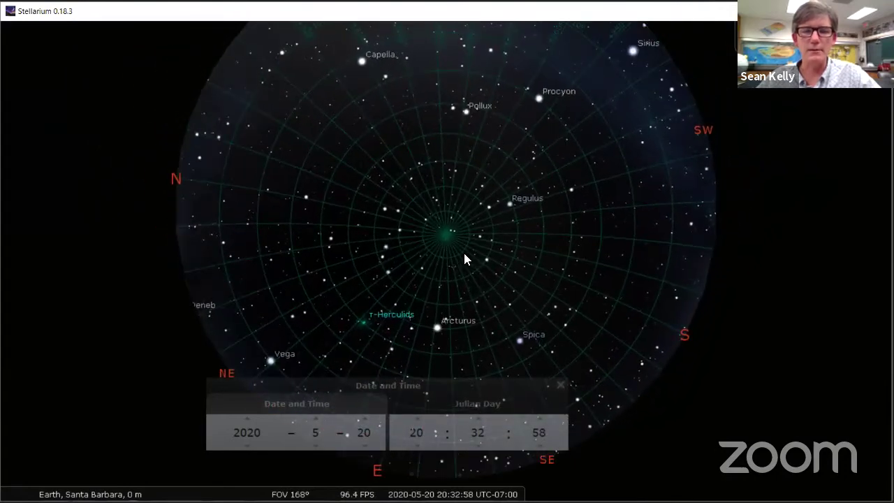
drag(464, 254, 496, 120)
drag(435, 291, 547, 260)
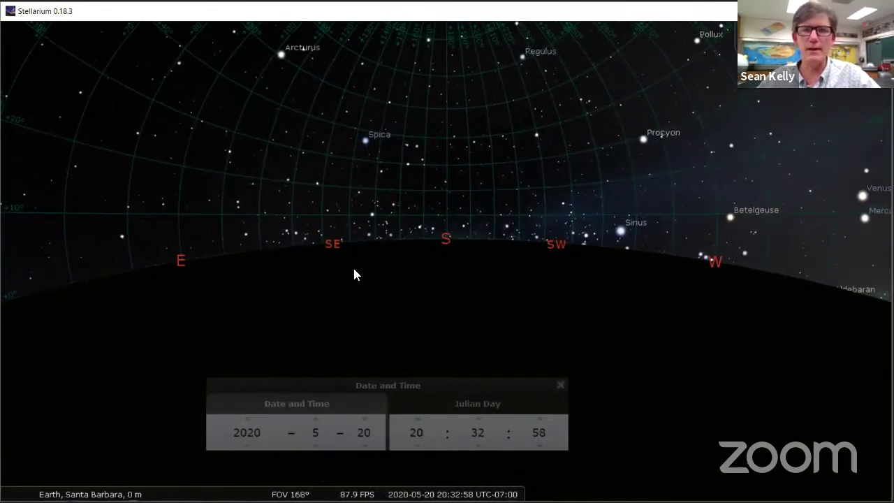
Step: Turn off the azimuthal grid and display the meridian line through the celestial sphere markings, leaving its colour as is
mouse_move(161, 489)
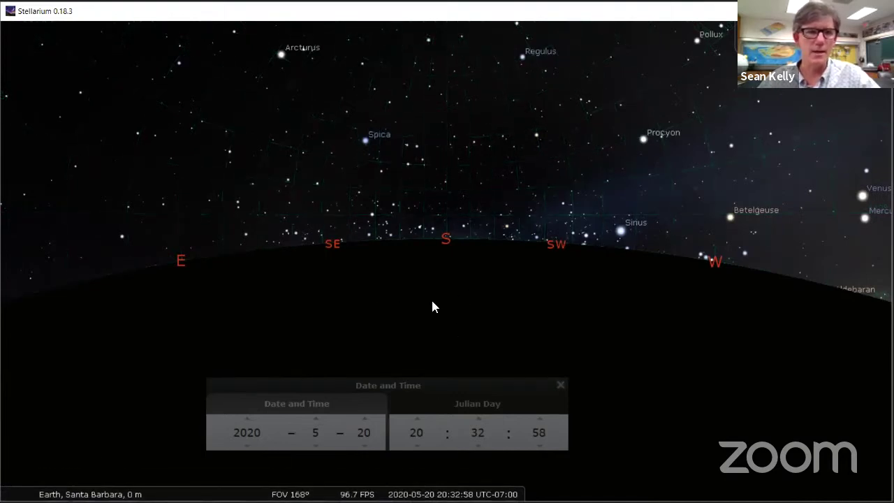
mouse_move(17, 320)
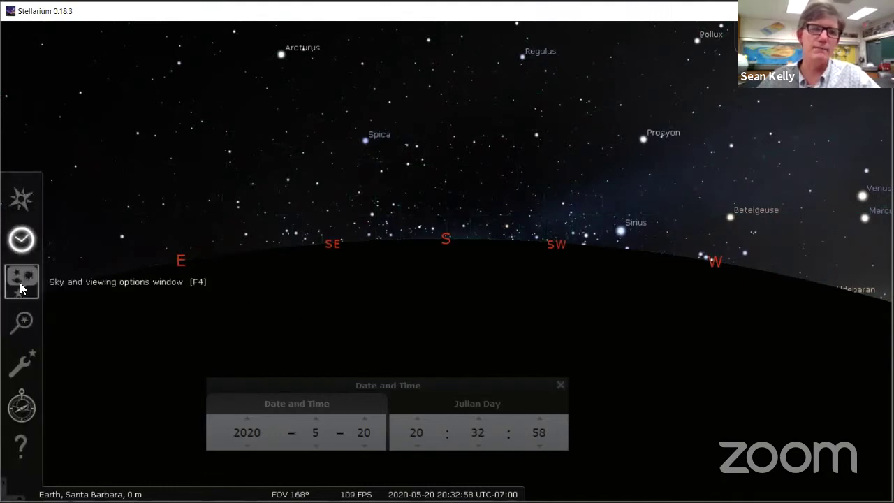
click(21, 286)
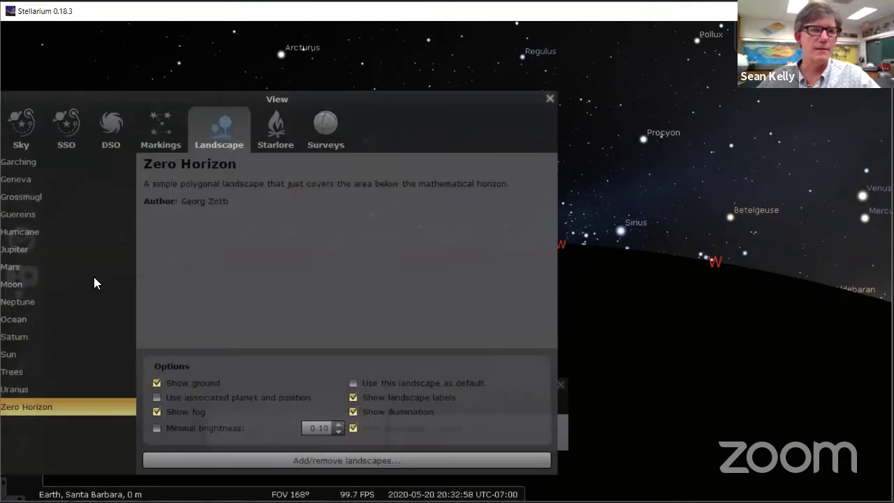
drag(156, 100, 313, 95)
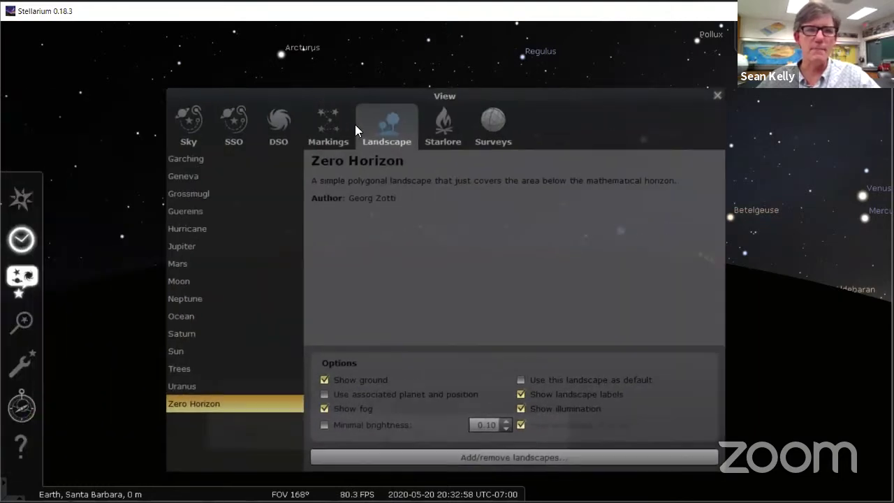
click(331, 130)
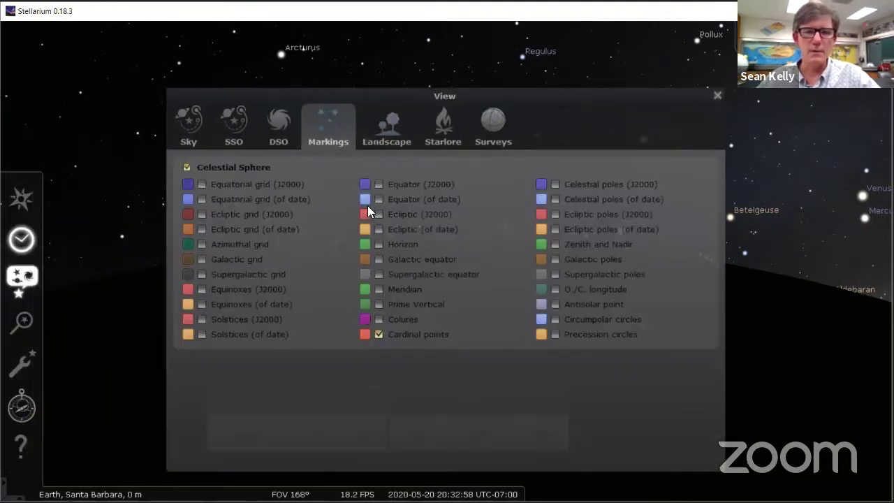
click(365, 290)
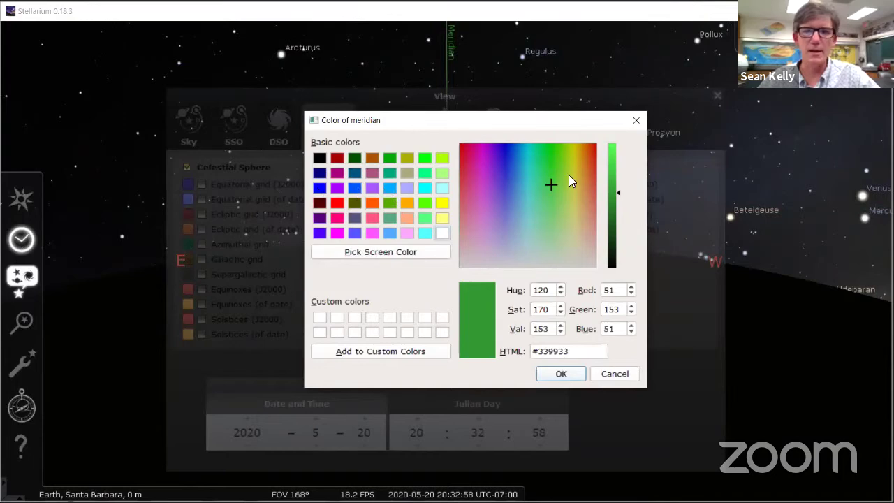
click(637, 122)
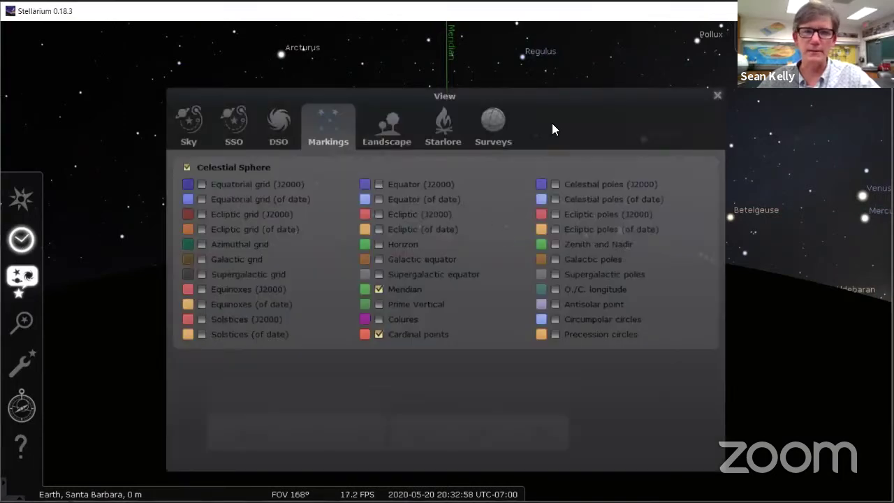
click(718, 96)
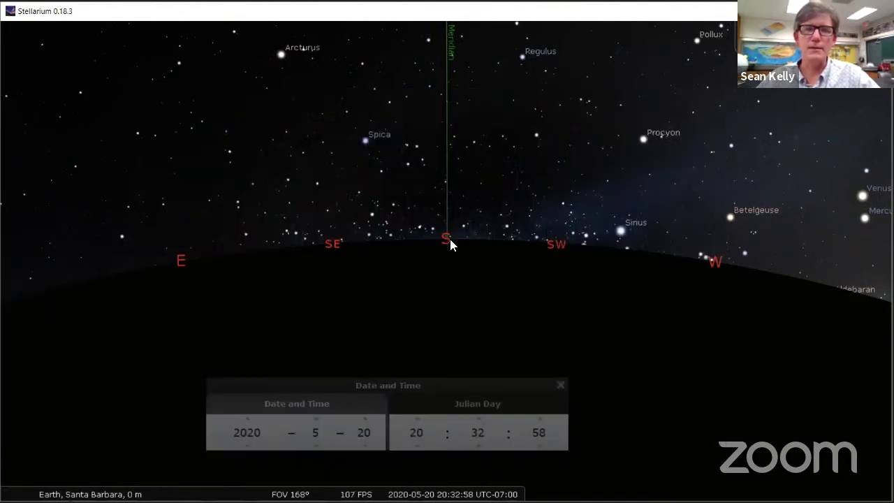
Step: Trace the meridian line overhead between the southern and northern horizons, and centre the view back on south
drag(463, 95, 512, 319)
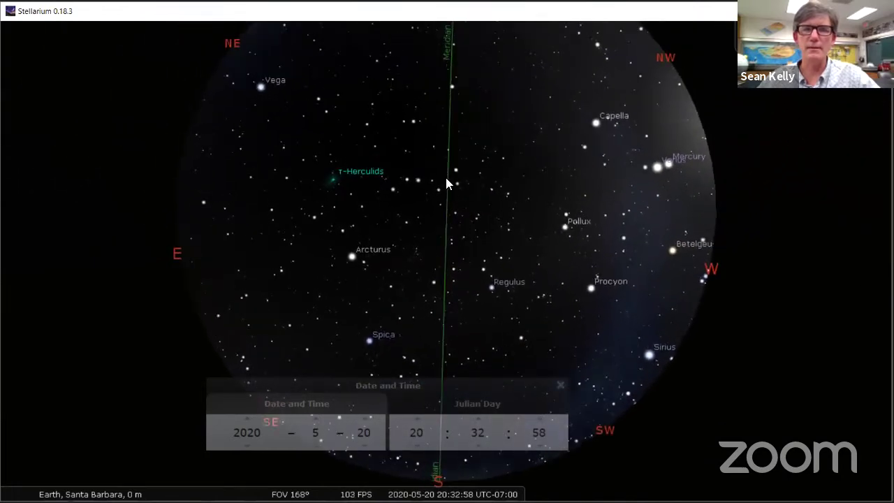
key(Right)
drag(456, 199, 519, 157)
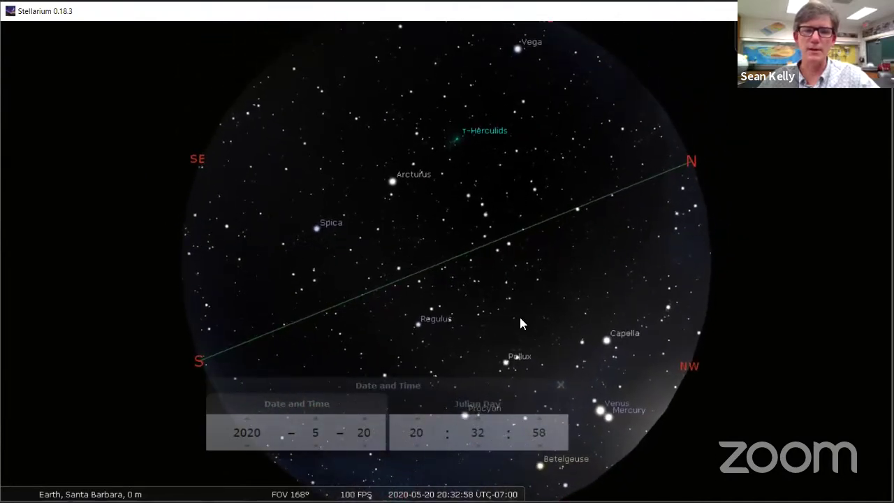
drag(468, 324, 510, 271)
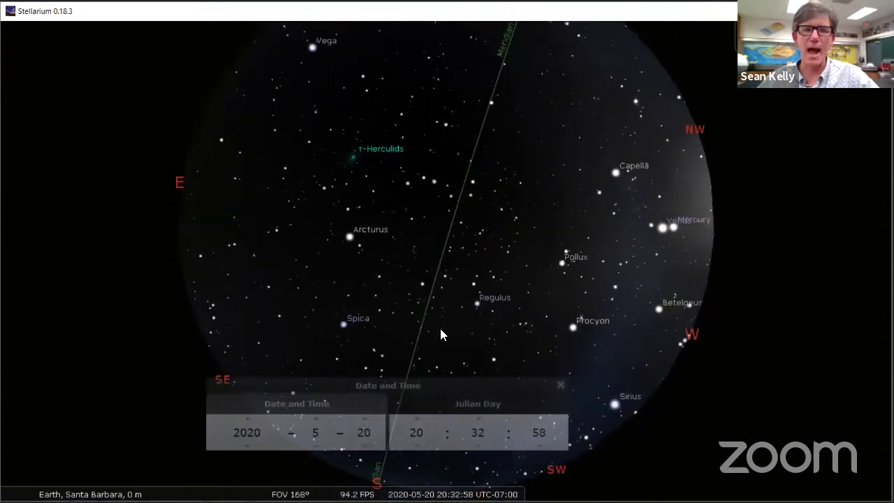
drag(440, 327, 476, 265)
drag(461, 329, 439, 225)
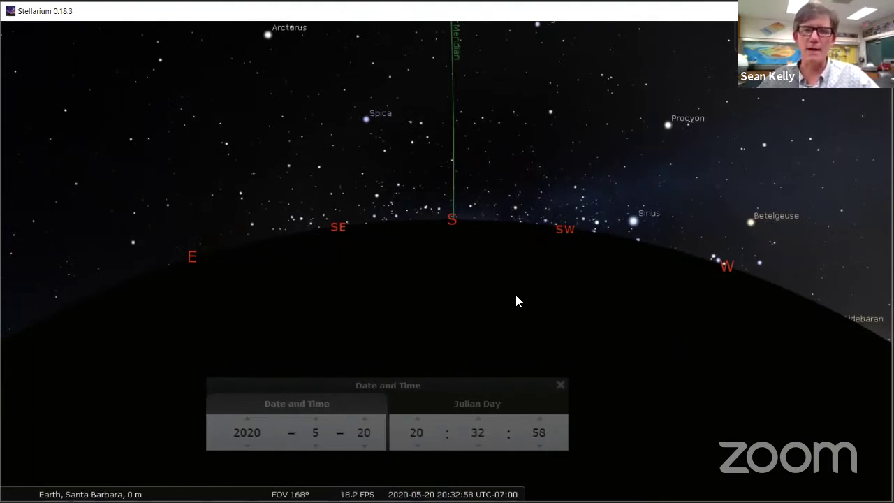
drag(470, 298, 459, 301)
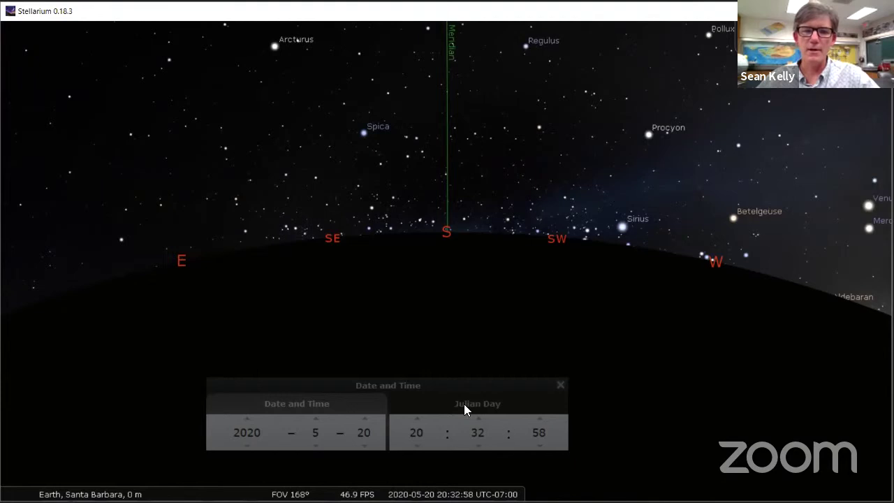
Step: Set the time back to 12:55:58 on 2020-05-20 to put the Sun on the meridian, with a 199° field of view
click(417, 445)
click(417, 445)
click(417, 445)
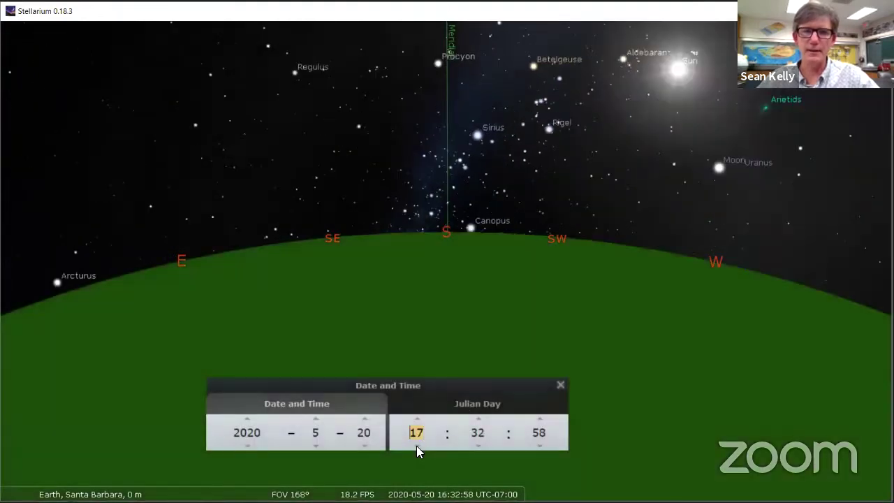
click(417, 445)
click(417, 445)
click(416, 444)
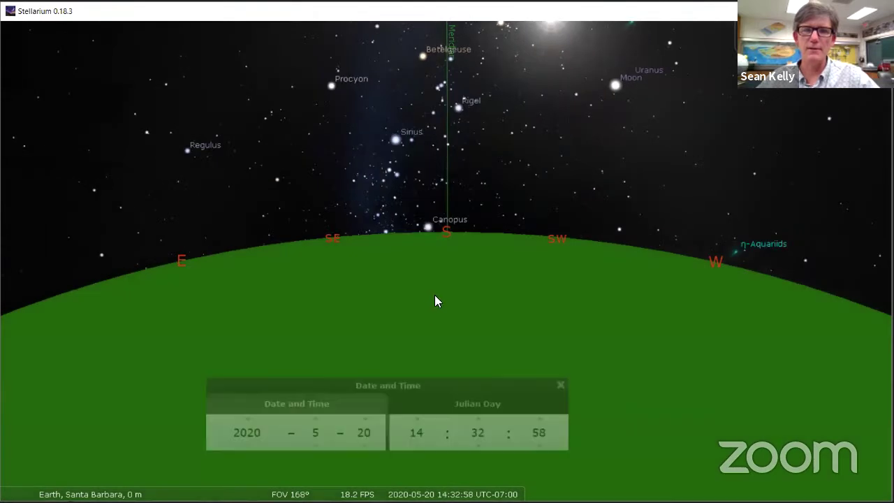
scroll(436, 306, down, 4)
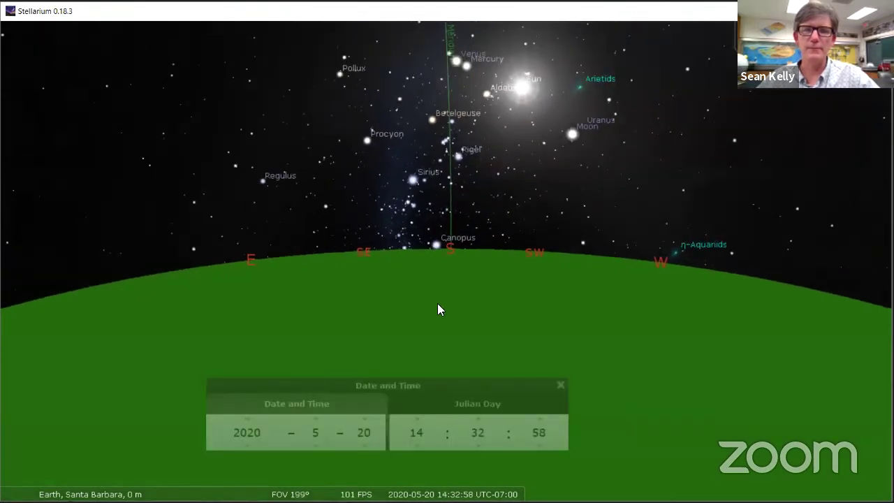
drag(448, 218, 445, 220)
click(416, 444)
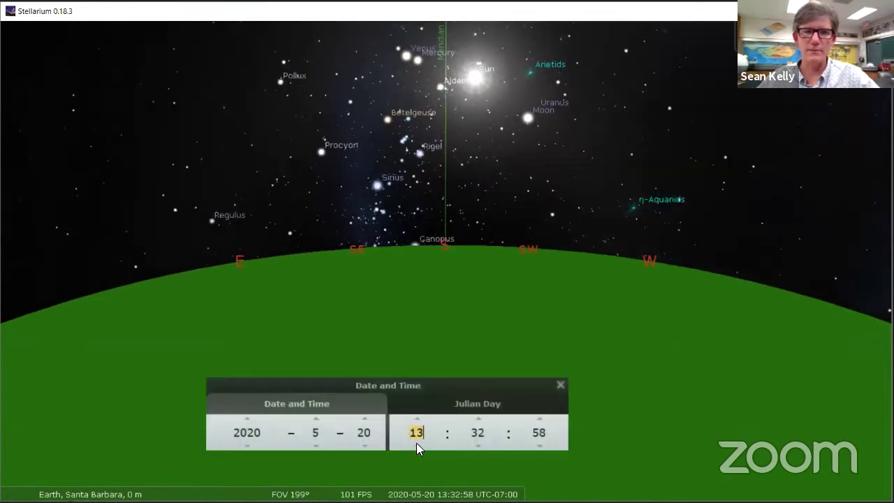
click(477, 445)
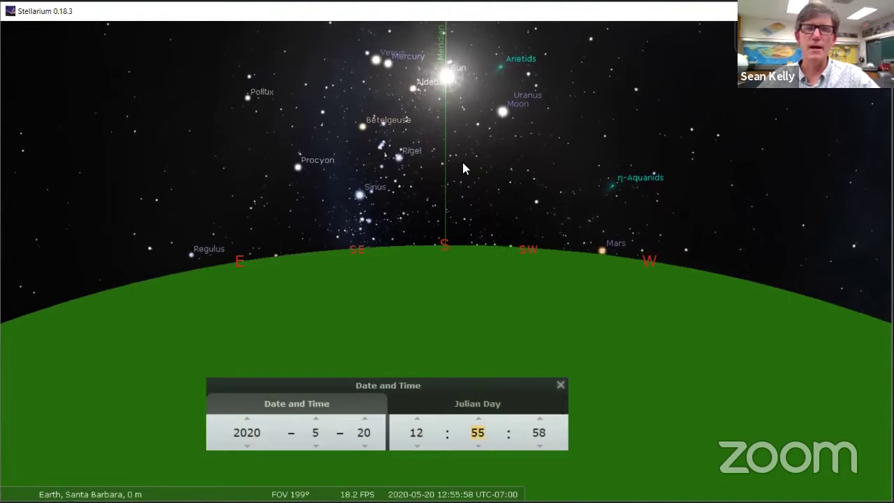
Step: Widen the southern view to a 235° field of view and select the Sun on the meridian to read its information
scroll(457, 140, up, 3)
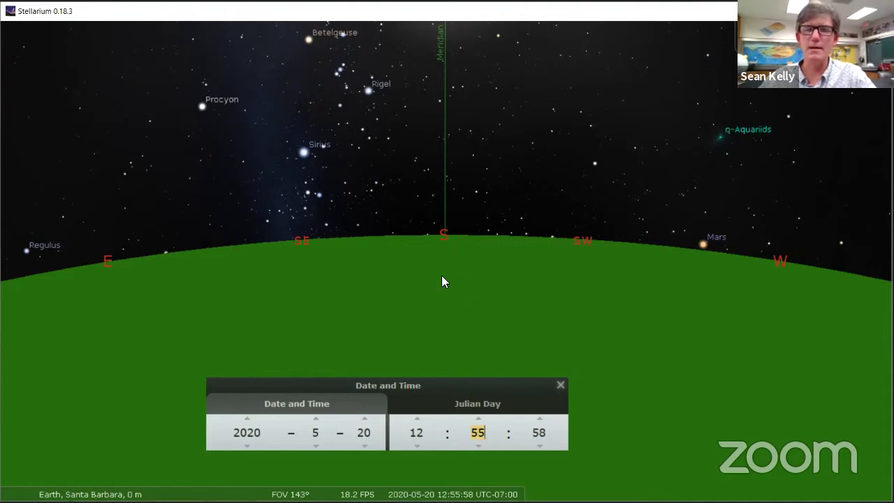
scroll(454, 298, down, 3)
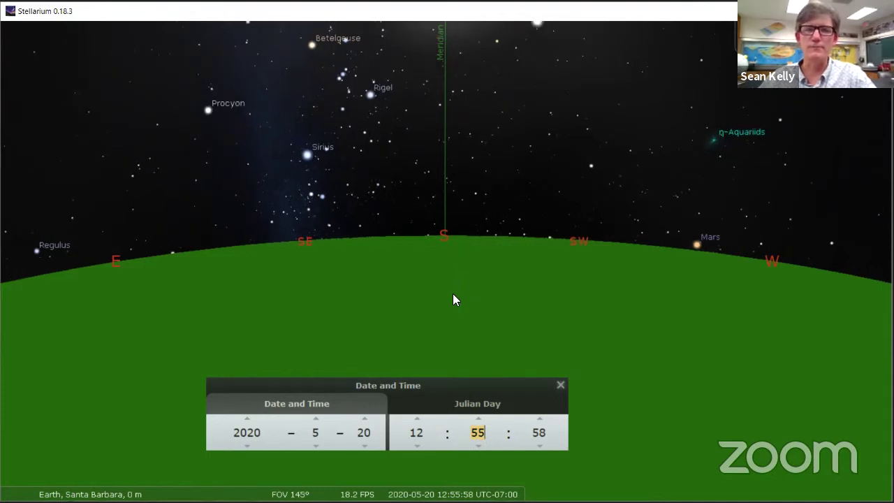
scroll(453, 299, down, 1)
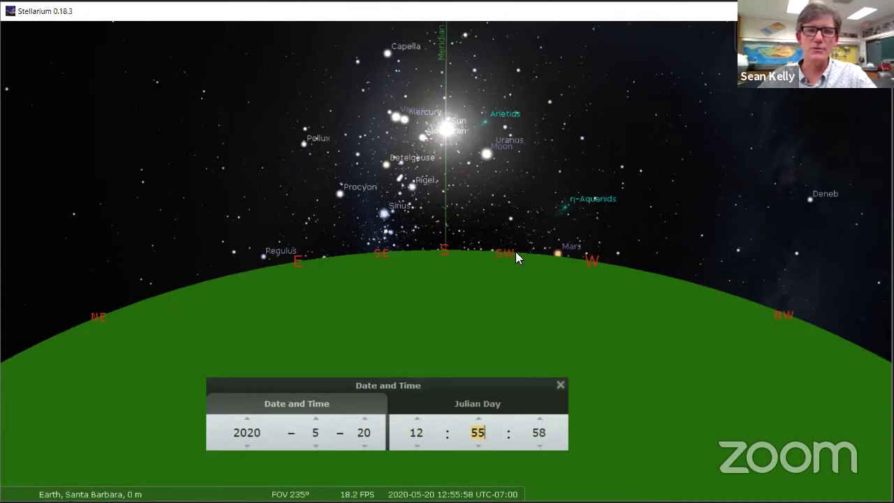
click(446, 127)
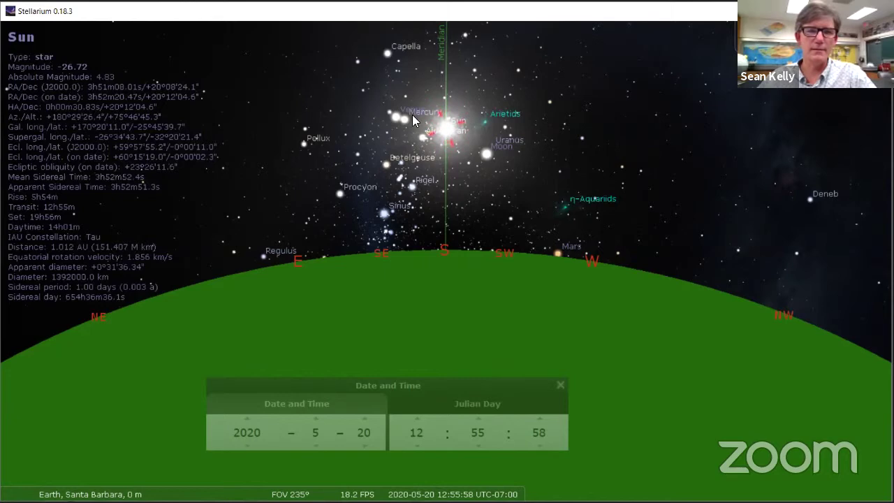
Step: Set the time back to 05:55:58 on 2020-05-20 to bring the Sun down to the northeastern horizon
click(417, 446)
click(417, 445)
click(417, 446)
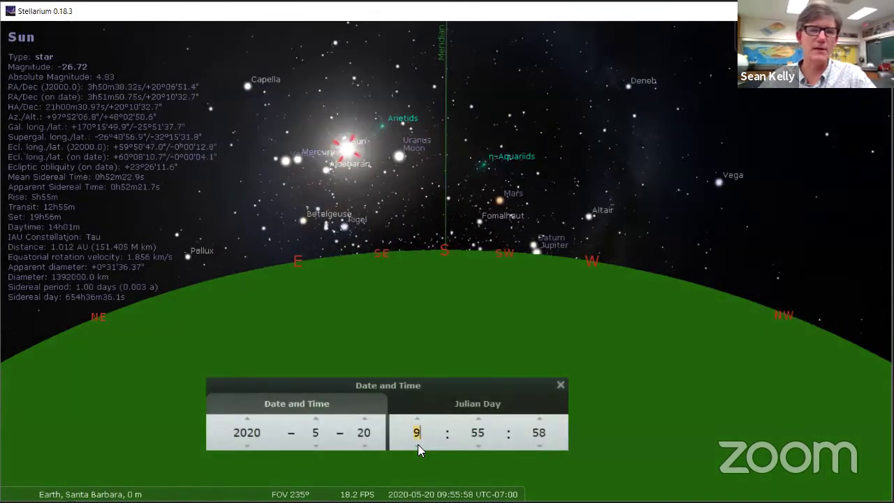
click(417, 445)
click(417, 445)
click(416, 446)
click(417, 446)
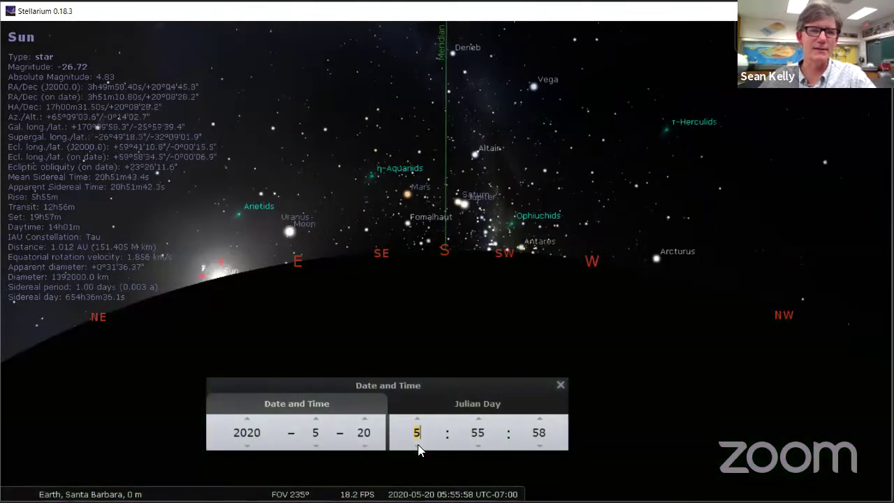
Step: Move the time back minute by minute to 05:43:58 to put the Sun below the horizon
click(479, 446)
click(478, 446)
click(479, 446)
click(478, 446)
click(478, 446)
click(478, 446)
click(478, 446)
click(478, 447)
click(478, 446)
click(478, 446)
click(478, 446)
click(479, 447)
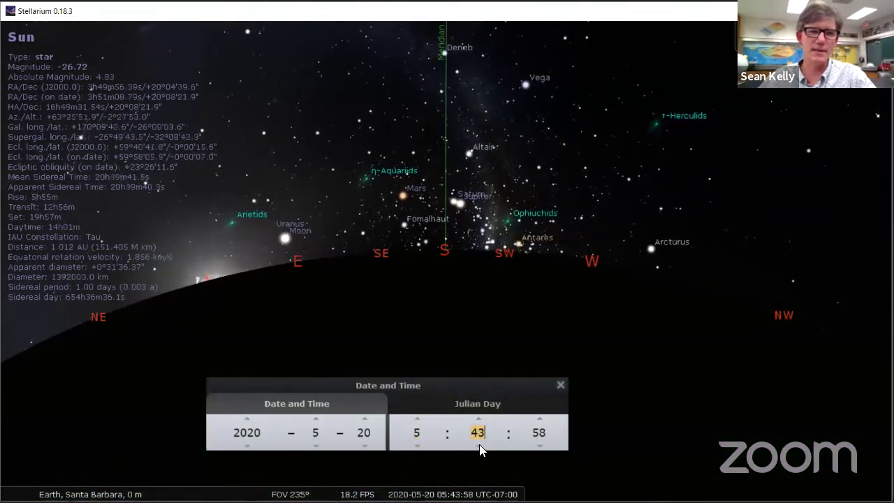
Step: Advance the time minute by minute to 05:56:58 to place the Sun at sunrise on the horizon
click(478, 419)
click(479, 419)
click(479, 419)
click(478, 419)
click(478, 419)
click(478, 419)
click(478, 419)
click(478, 419)
click(478, 419)
click(478, 419)
click(479, 419)
click(478, 419)
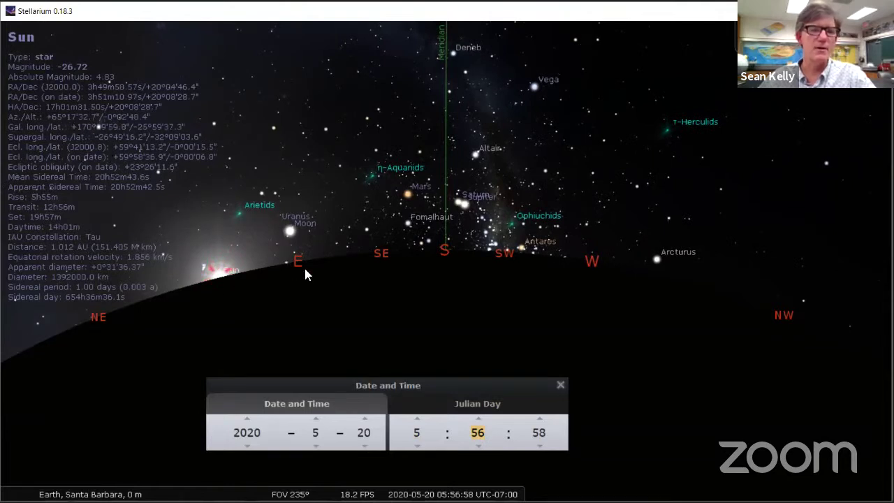
Step: Examine the sunrise position between northeast and east under the meridian arch, and turn the view back to the south
drag(314, 282, 412, 277)
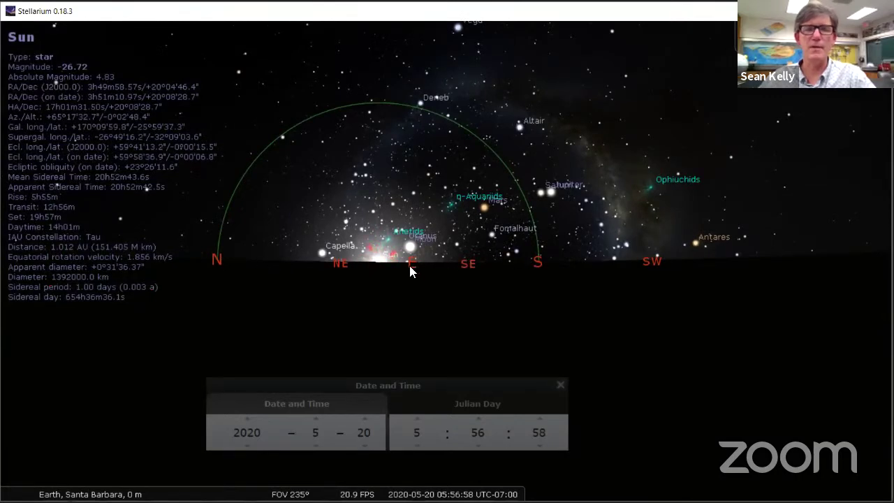
drag(422, 272, 449, 272)
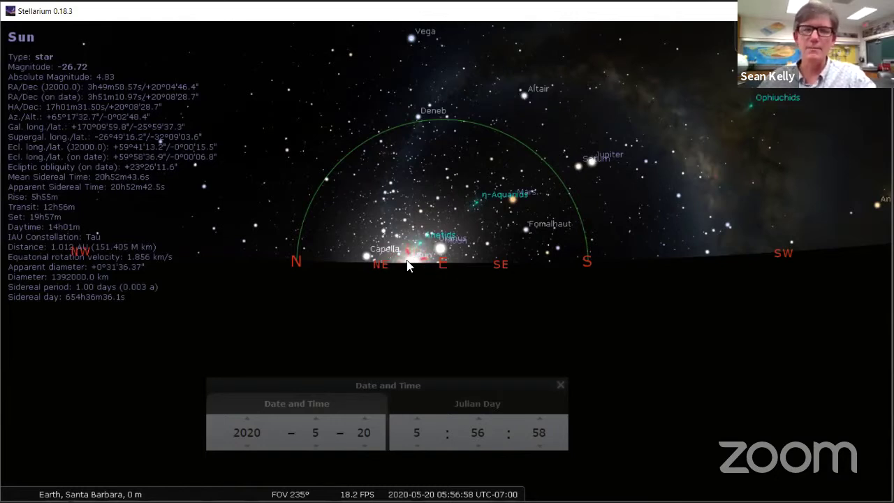
drag(537, 321, 417, 294)
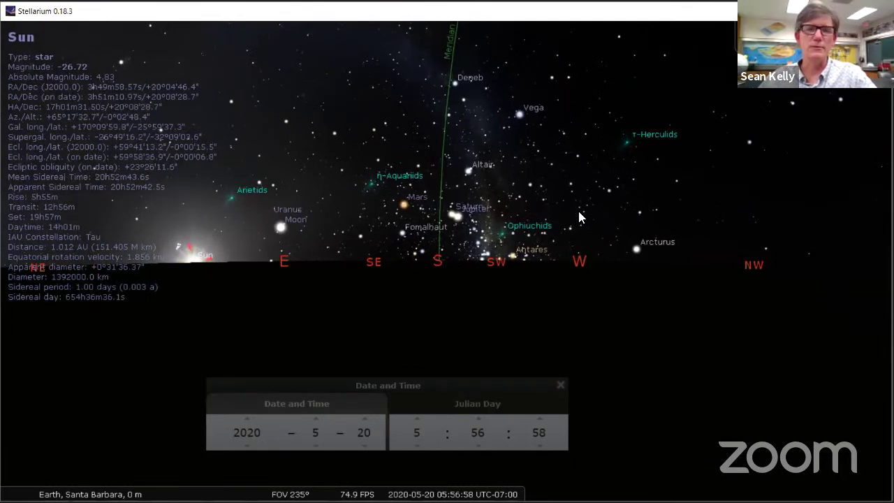
Step: Narrow the field of view to 86.5° and select Antares above the southwestern horizon to read its information
scroll(524, 193, up, 5)
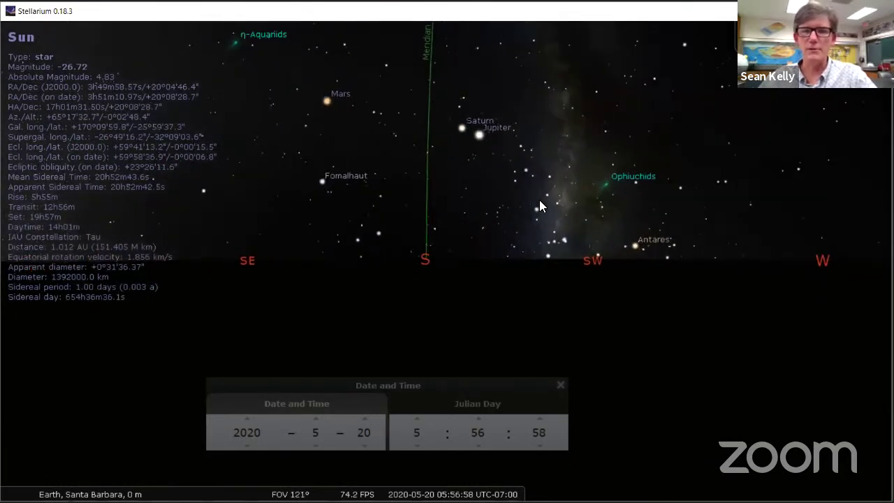
scroll(540, 200, down, 2)
scroll(519, 178, up, 4)
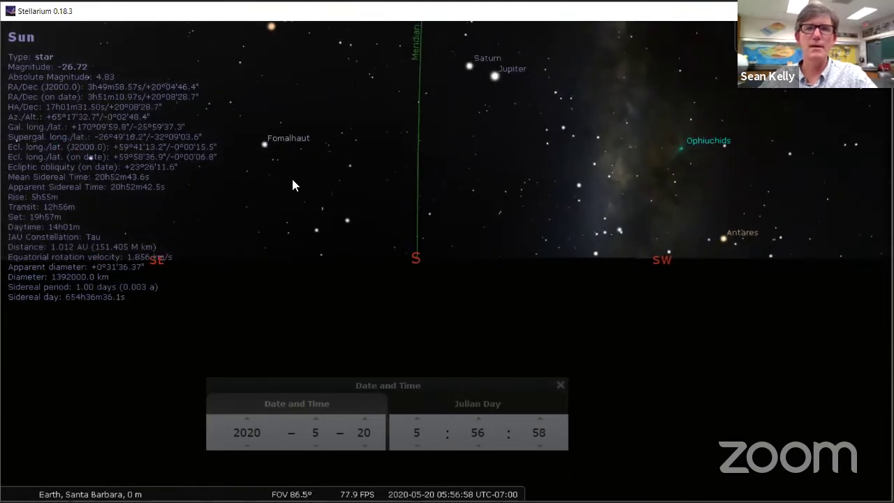
drag(592, 165, 526, 196)
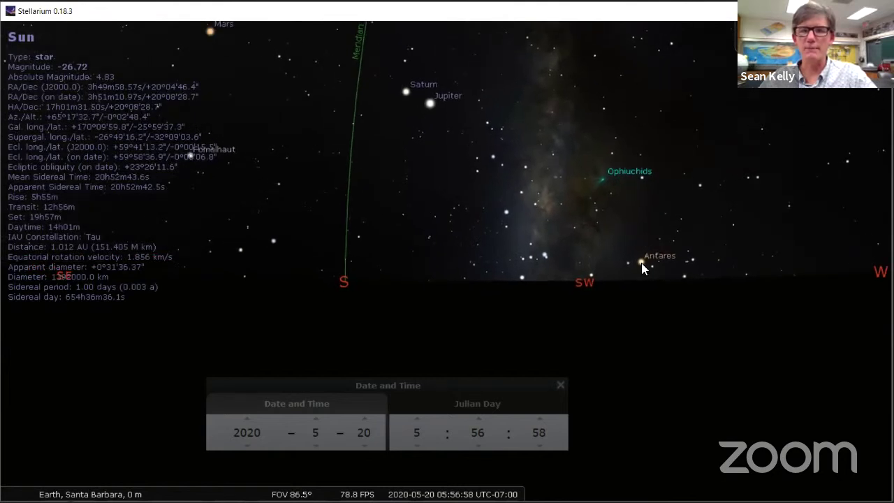
click(639, 260)
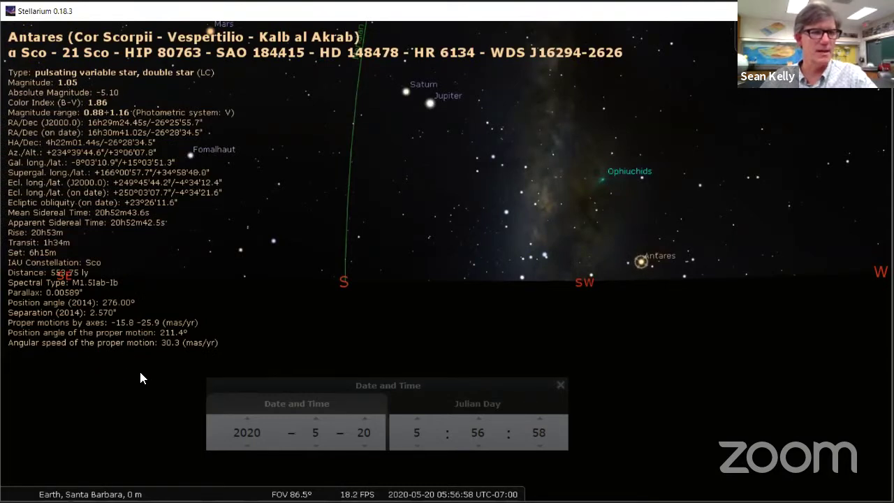
Step: Widen the field of view to 168° and recentre the southern sky, keeping Antares selected
mouse_move(200, 293)
mouse_down()
mouse_move(199, 275)
mouse_move(203, 295)
mouse_up()
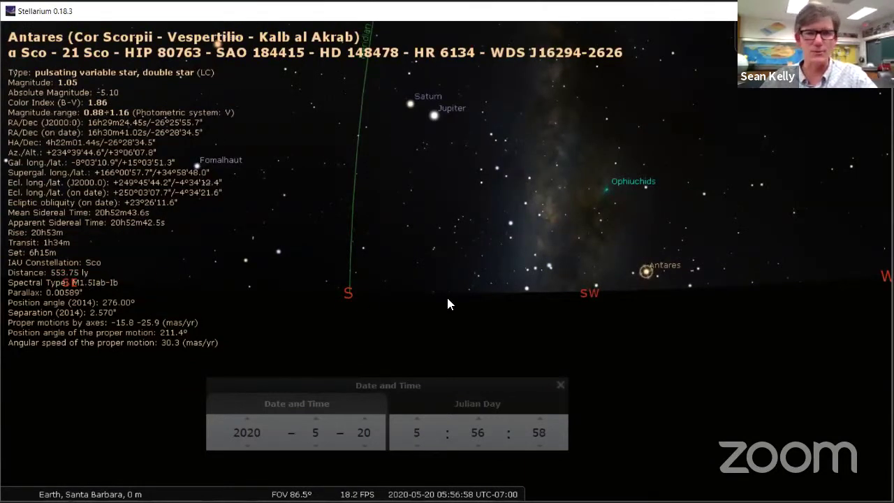
scroll(449, 296, down, 5)
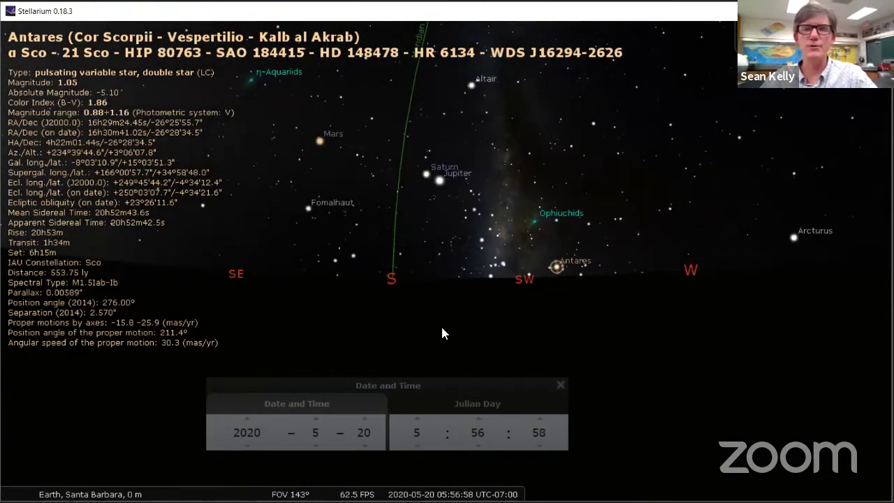
scroll(528, 314, down, 3)
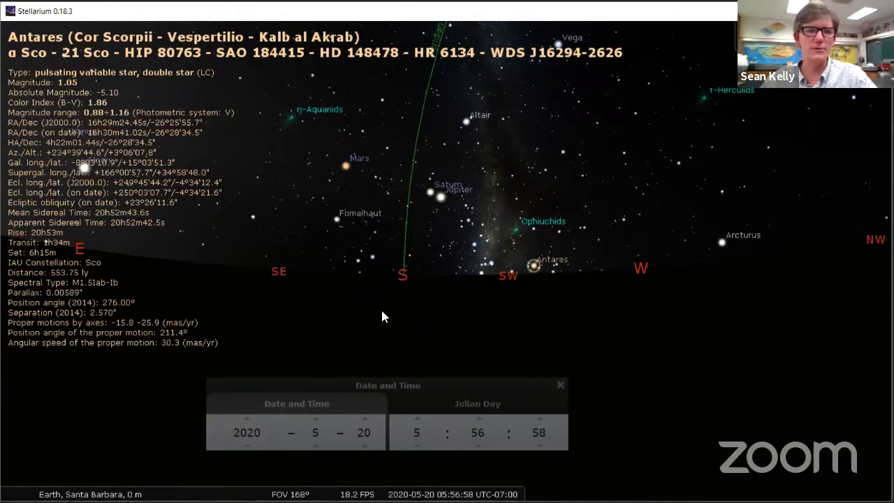
drag(396, 312, 410, 310)
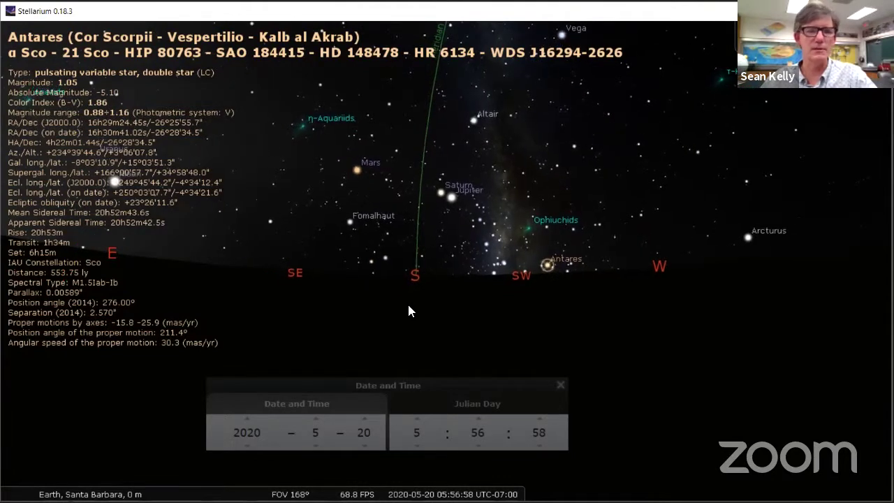